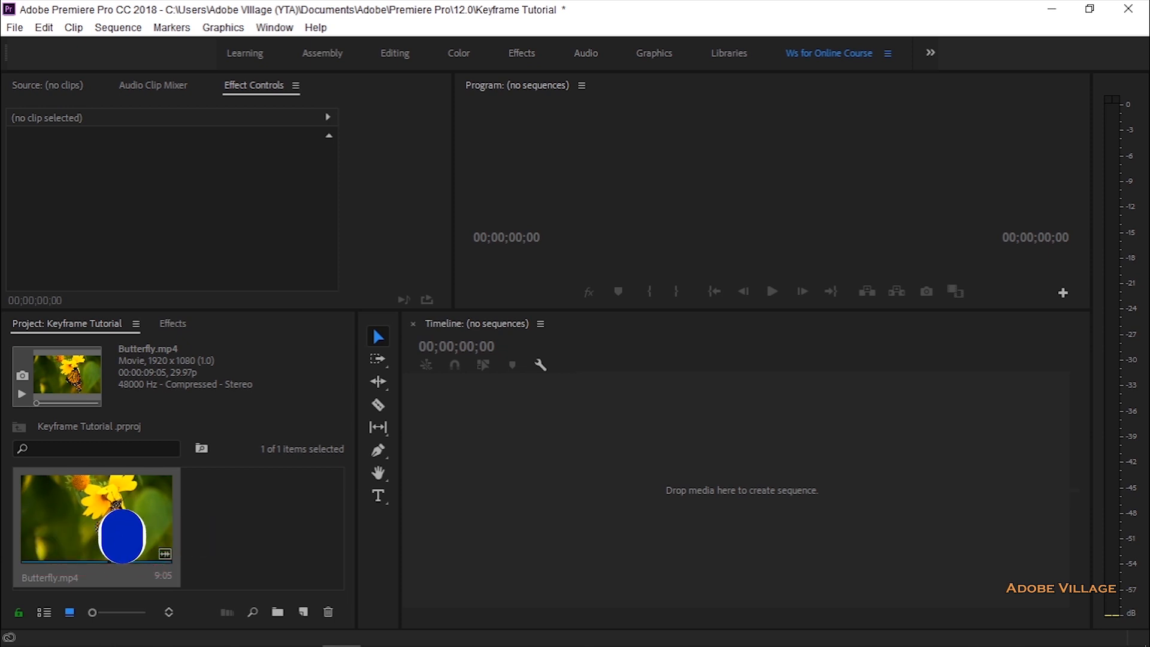
Step: Create a sequence from Butterfly.mp4, widen the timeline area, and select the clip on track V1
click(130, 516)
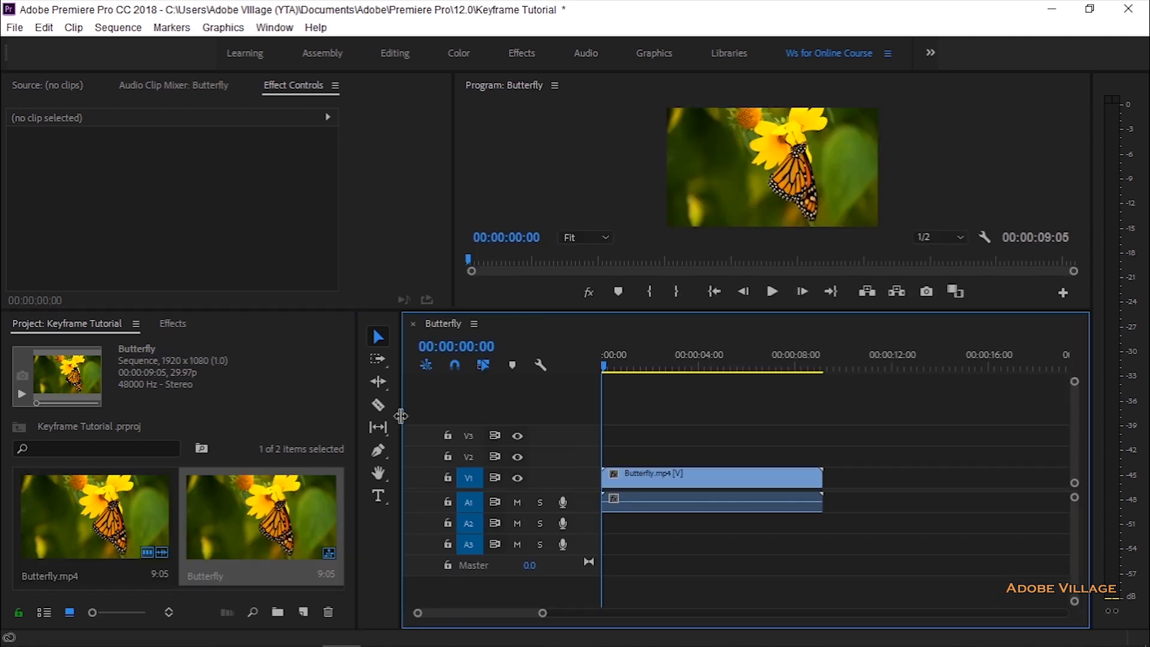
drag(400, 416, 301, 423)
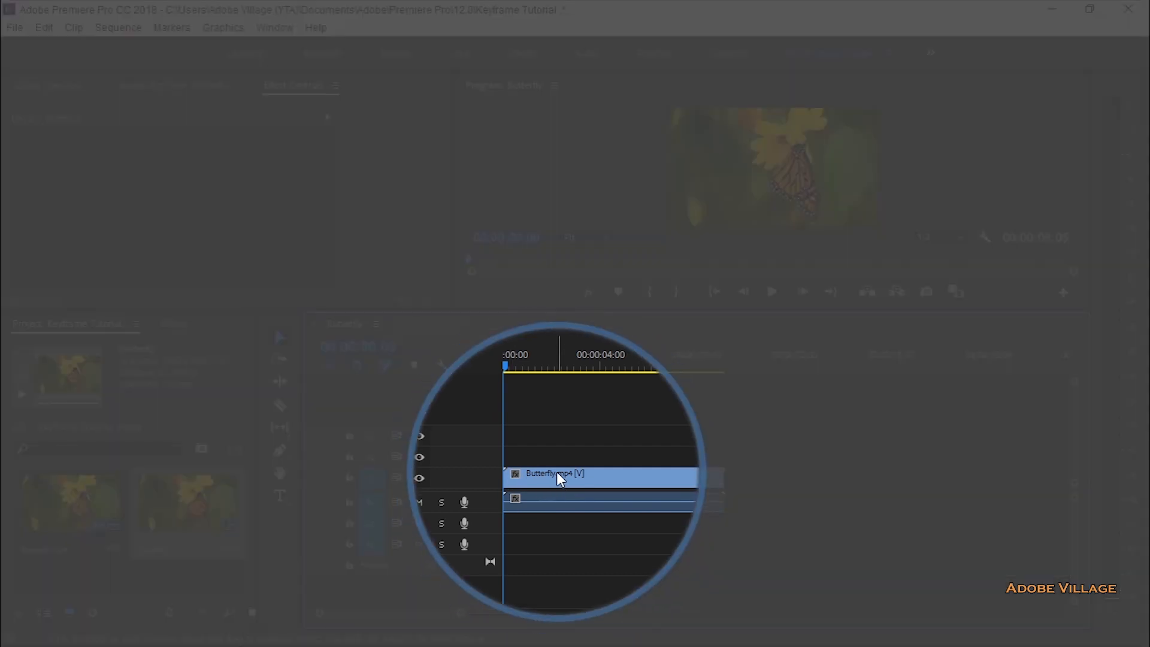
click(556, 473)
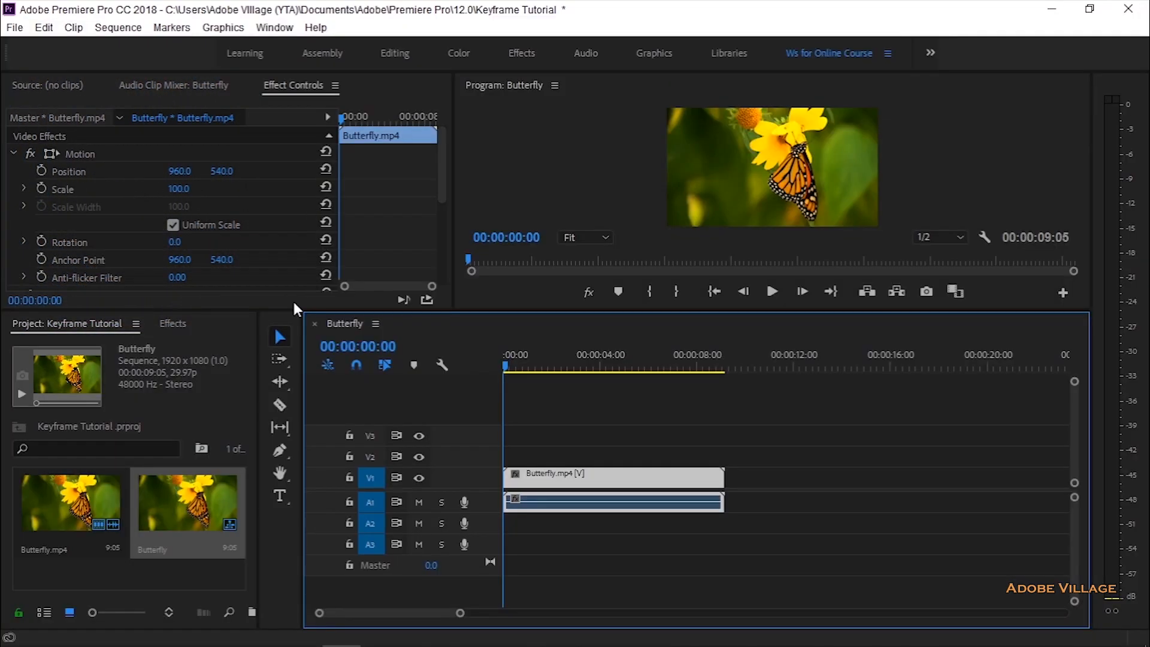
Step: Enlarge the Effect Controls area and widen its keyframe timeline so all the clip's properties and its full duration are shown
drag(274, 308, 274, 475)
drag(454, 267, 576, 267)
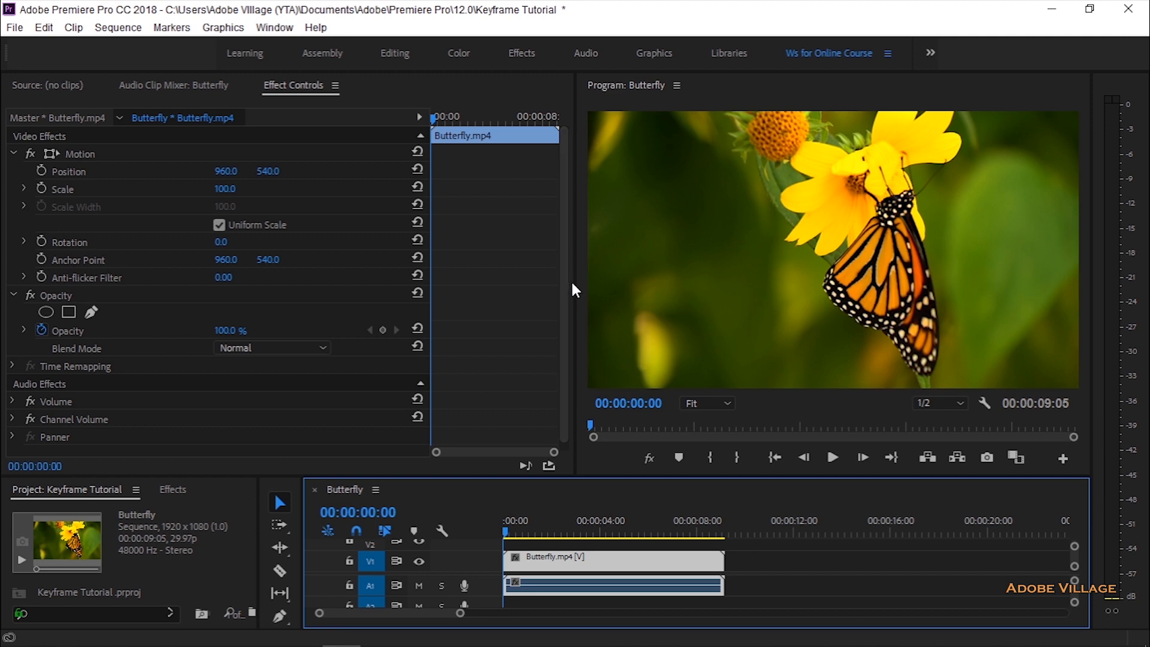
drag(576, 287, 662, 279)
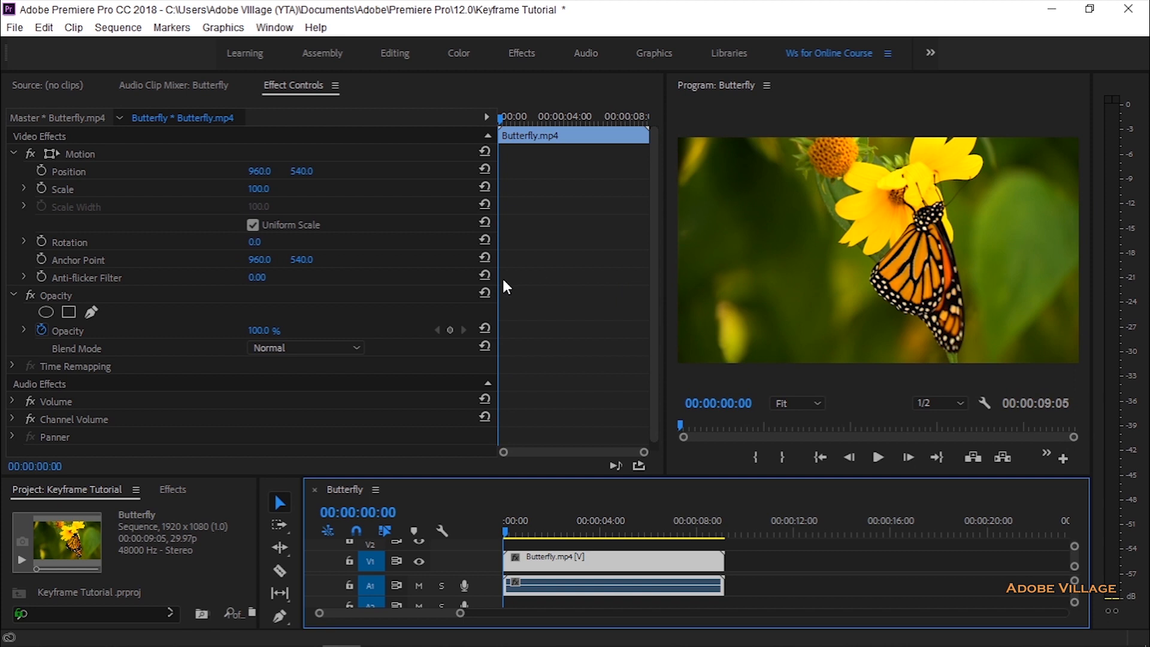
drag(502, 285, 264, 272)
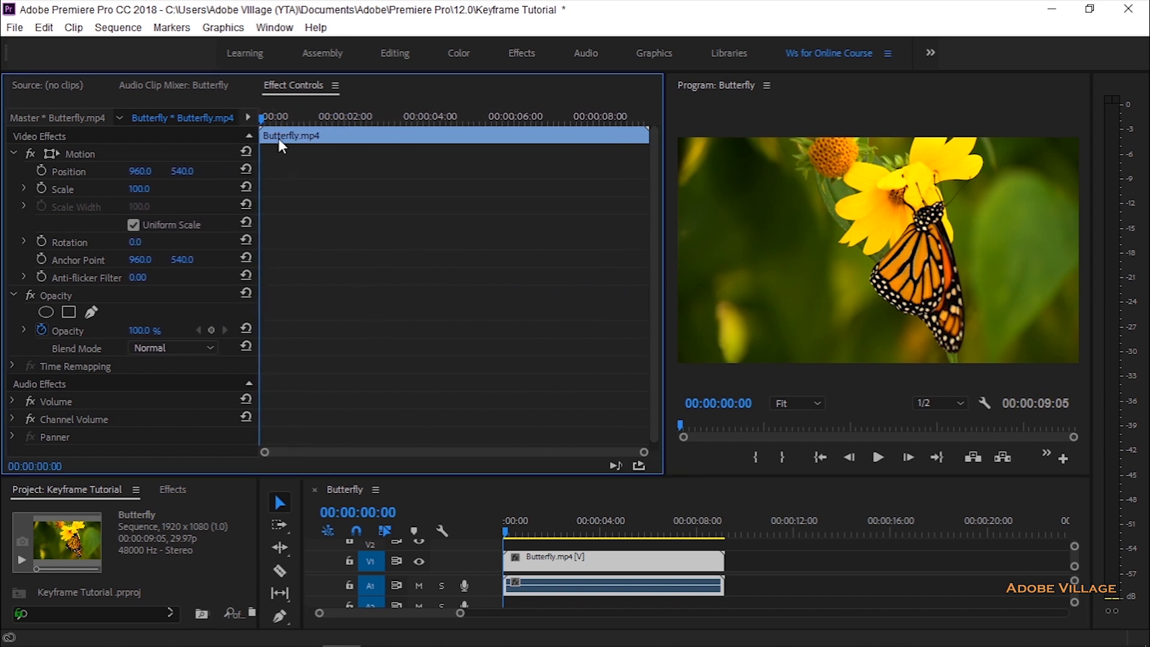
Step: Enable Position and Scale animation for the Butterfly.mp4 clip at 00:00:01:21
click(269, 120)
drag(274, 125, 323, 123)
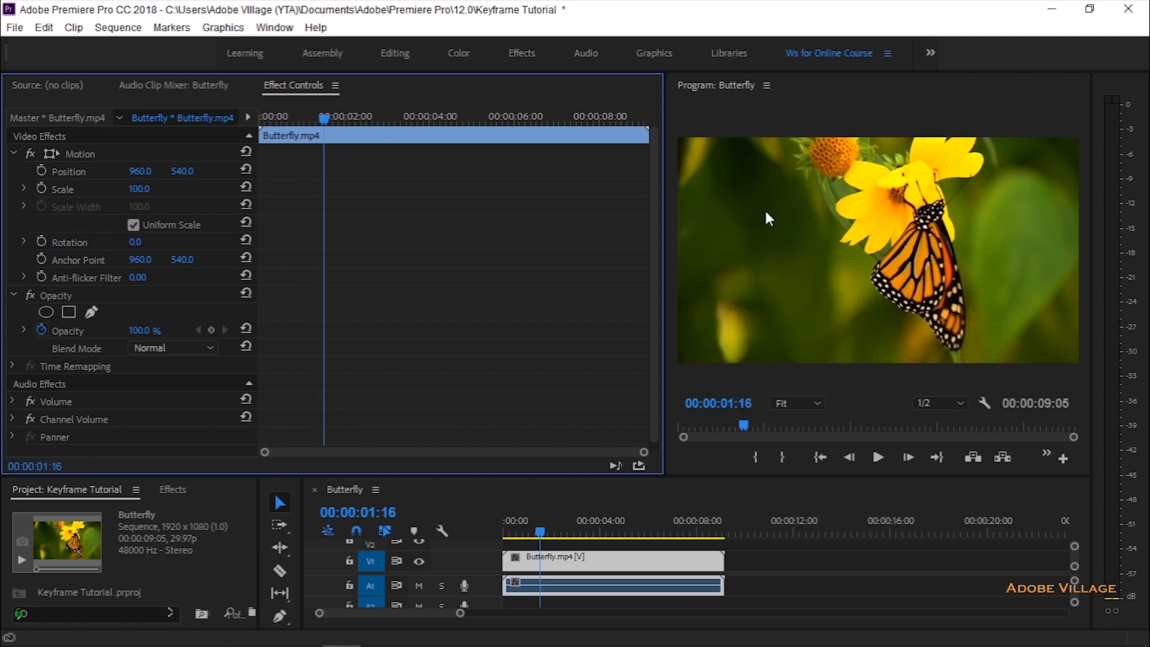
click(333, 118)
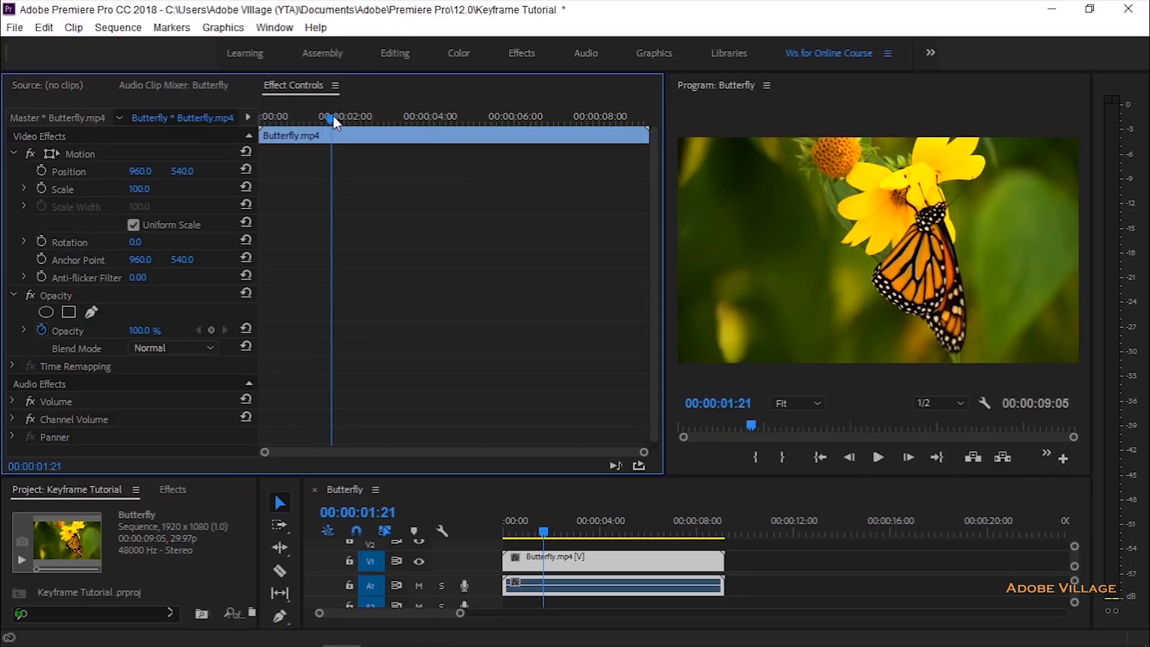
click(41, 172)
click(41, 188)
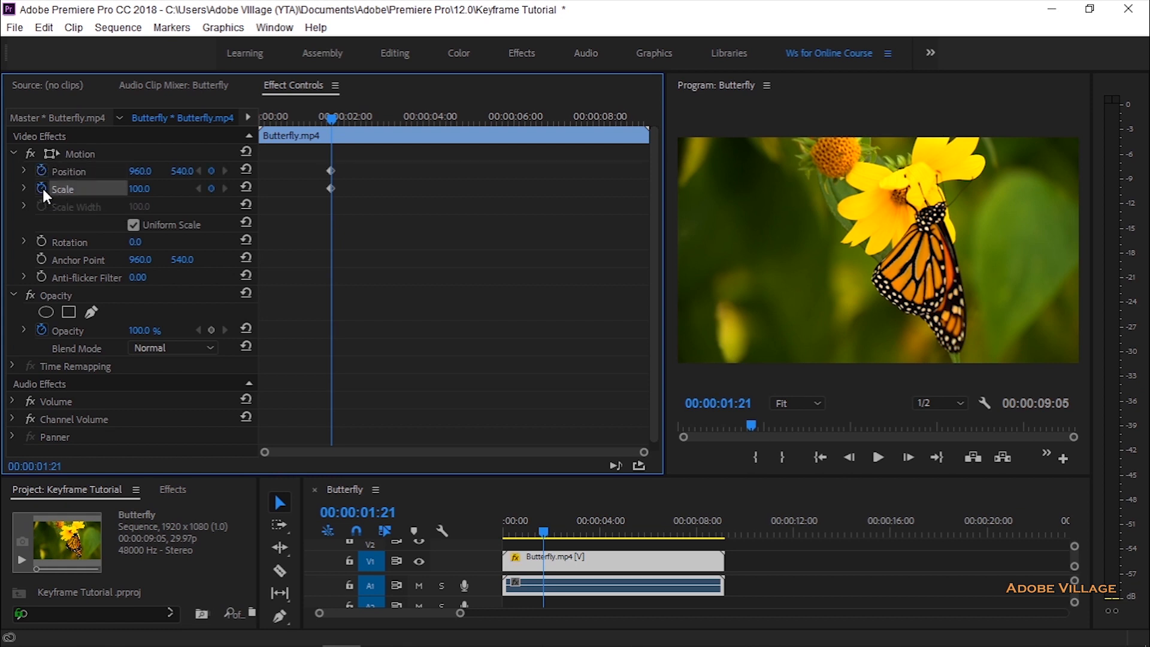
Step: Add Scale and Position keyframes to the clip at 00:00:04:19 and 00:00:07:14
drag(332, 118, 456, 119)
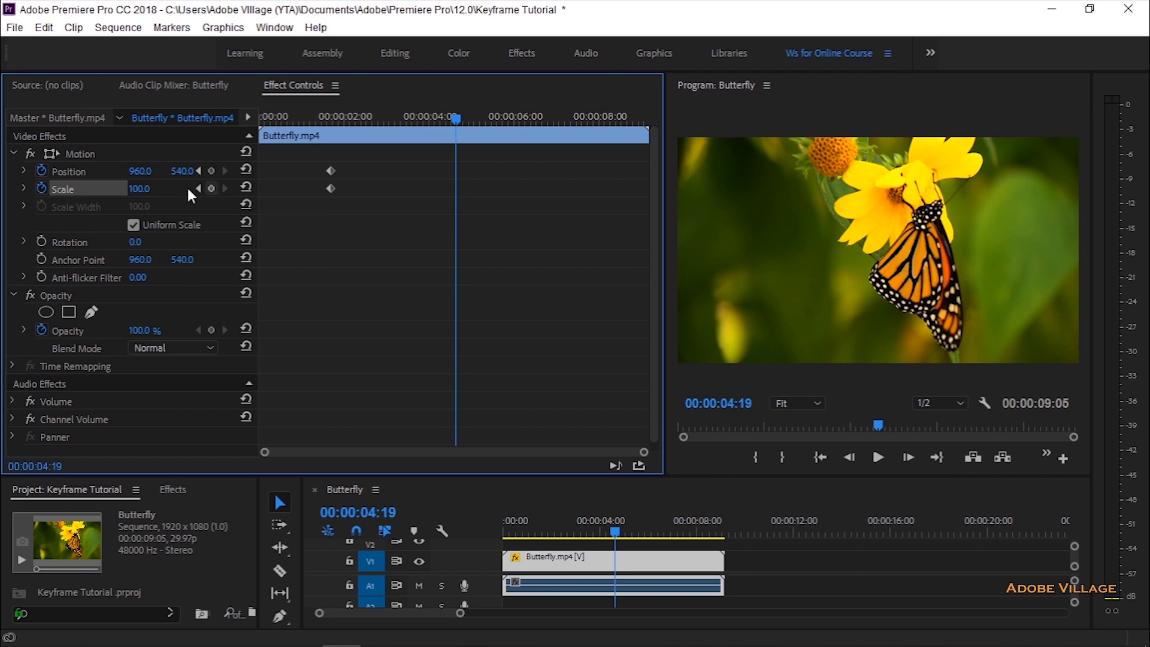
click(211, 189)
click(210, 170)
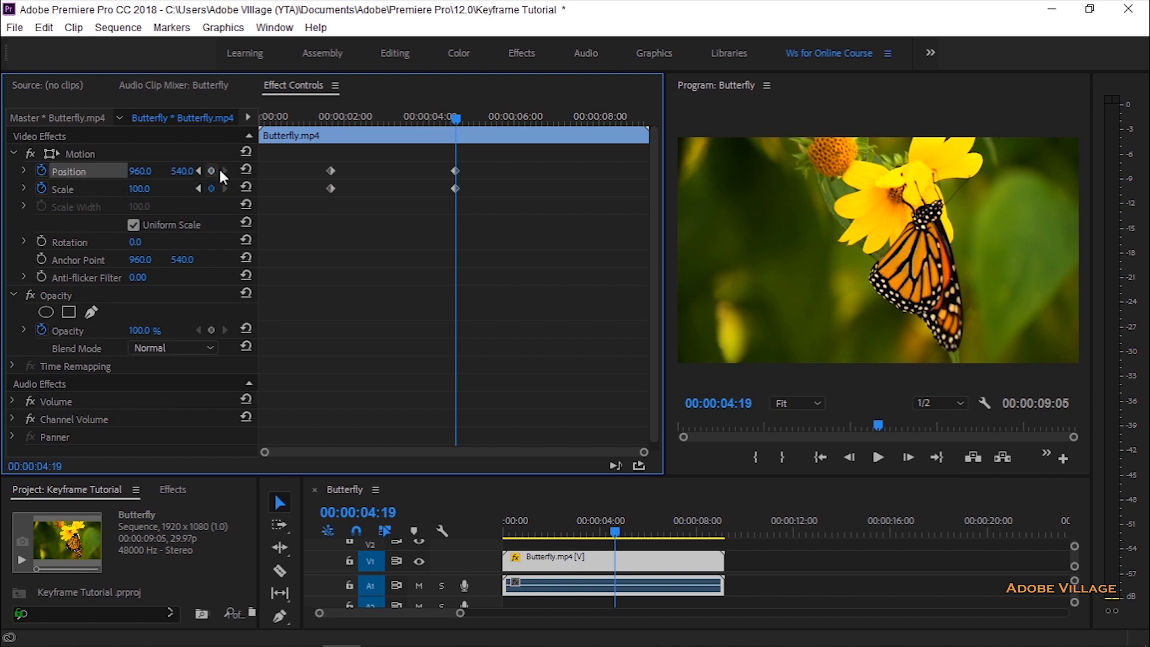
drag(466, 121, 576, 119)
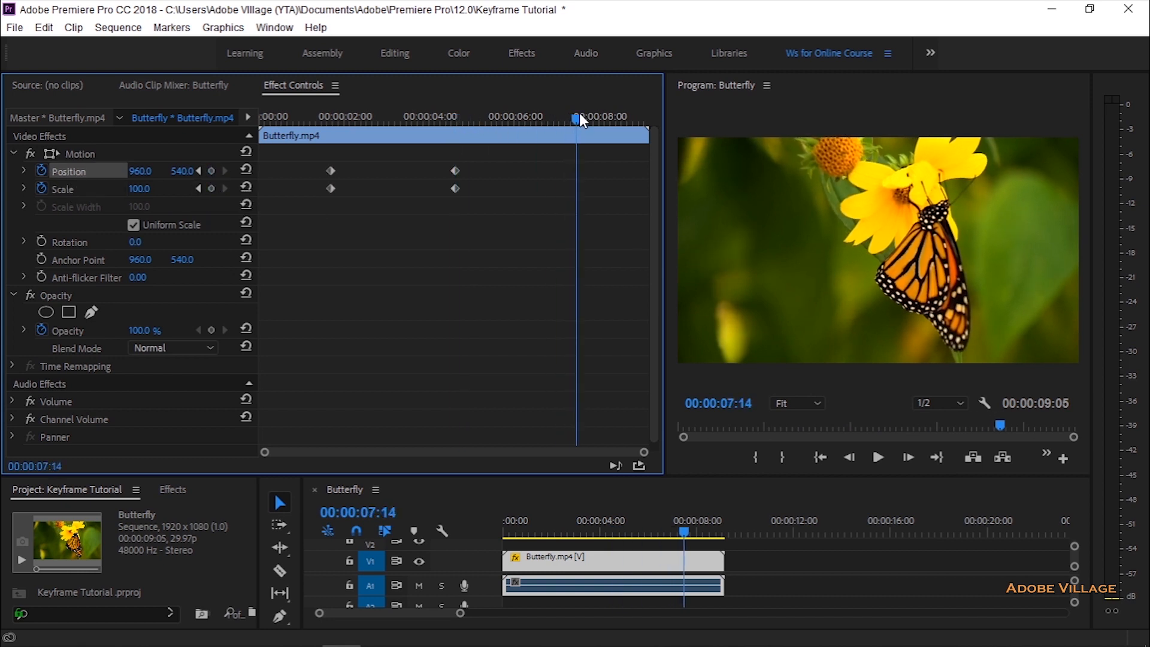
click(211, 189)
click(210, 171)
Step: Return to 00:00:01:20 and undo all the Position and Scale keyframes
drag(576, 118, 335, 150)
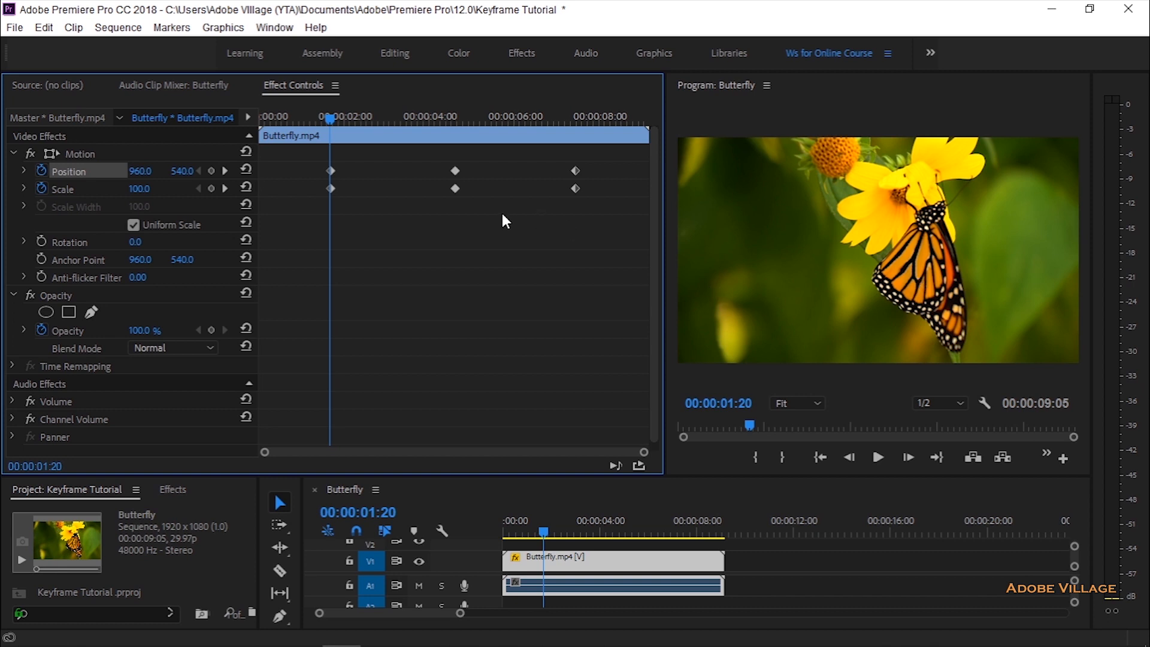
key(ctrl+z)
key(ctrl+z)
key(ctrl+z)
key(ctrl+z)
key(ctrl+z)
key(ctrl+z)
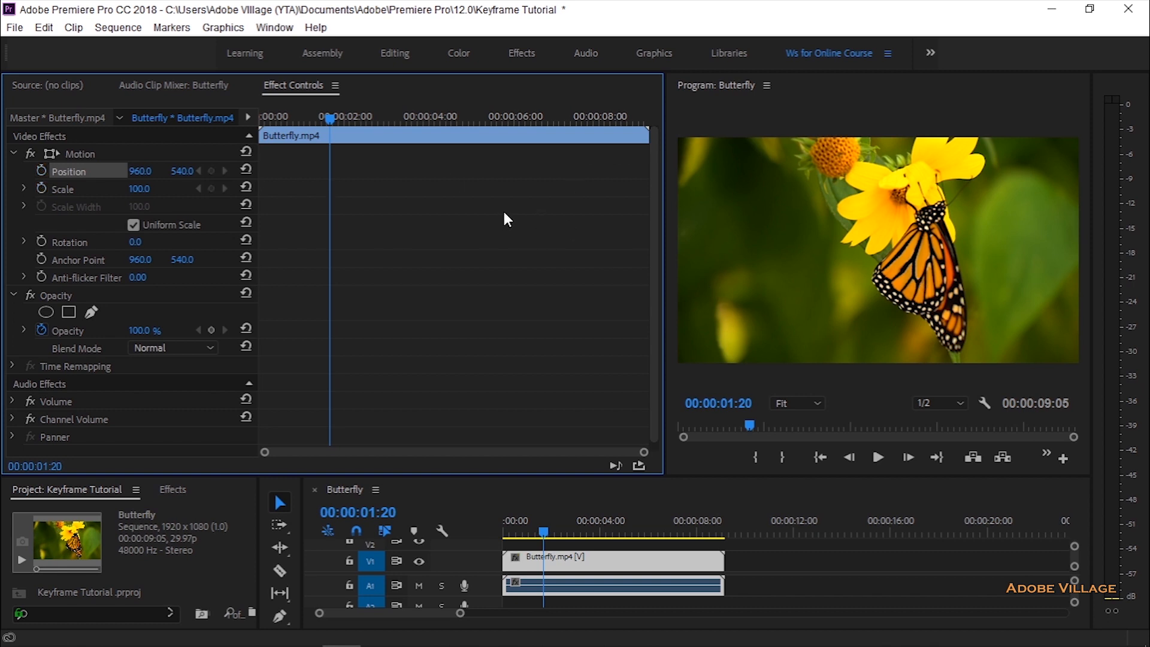
Step: Enable Scale animation at 00:00:01:20 and add further Scale keyframes at 00:00:04:10 and 00:00:07:15
click(41, 188)
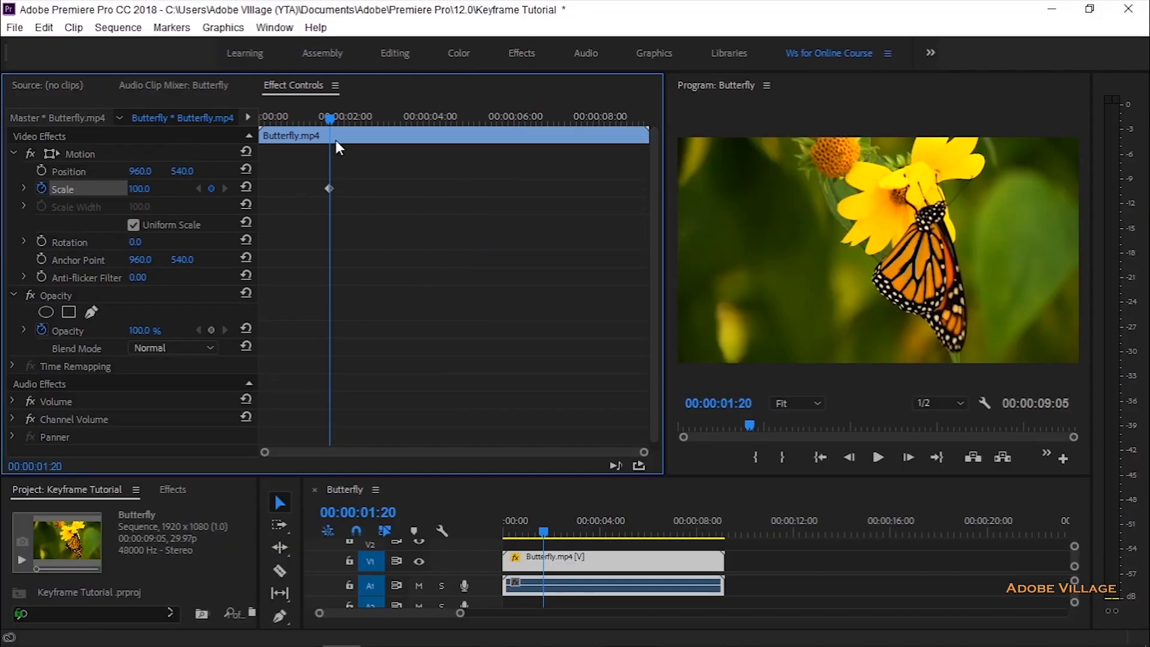
drag(331, 120, 443, 119)
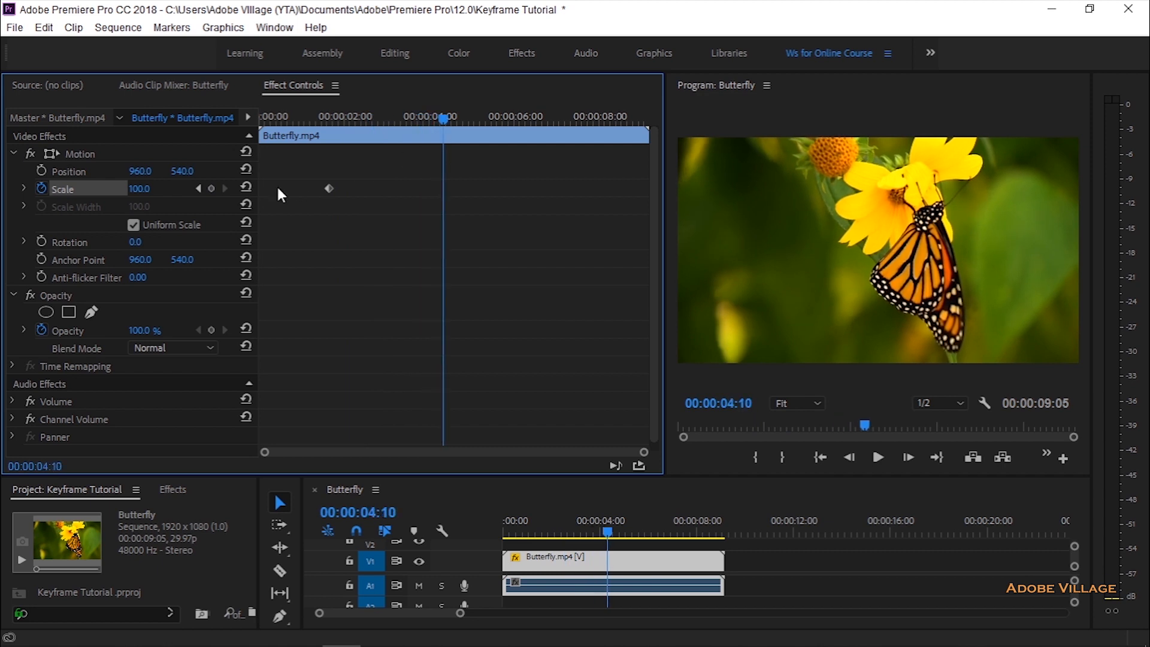
click(214, 190)
click(212, 188)
click(462, 210)
drag(448, 126, 583, 133)
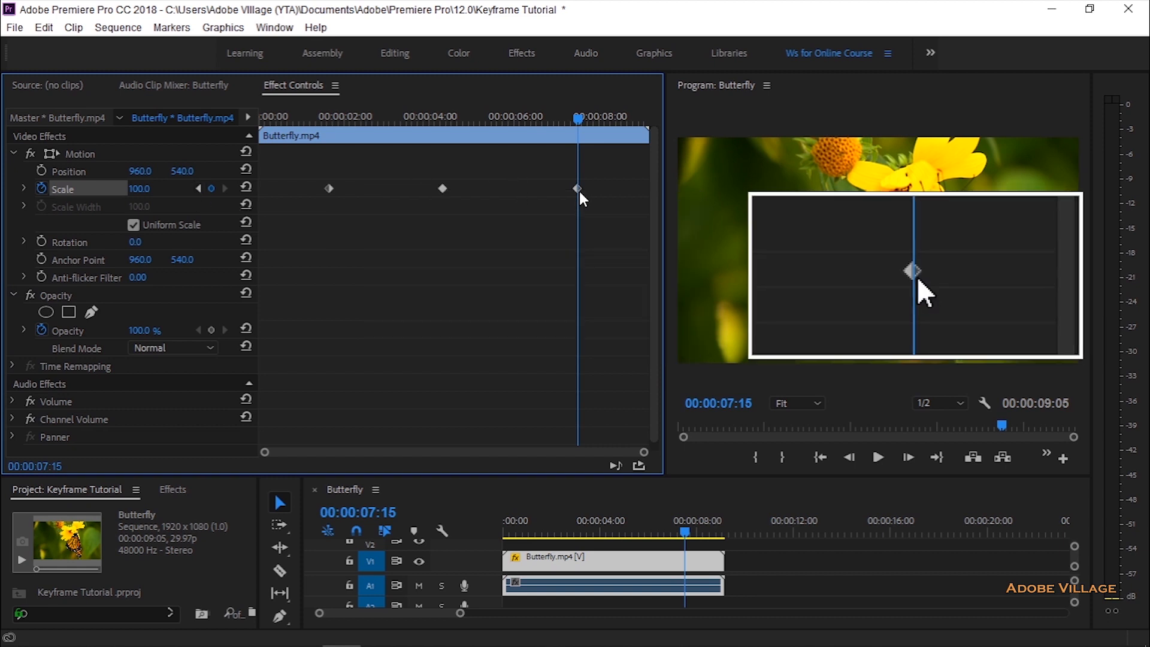
Step: Go back and forth through the Scale keyframes, ending on the first one at 00:00:01:20
click(198, 189)
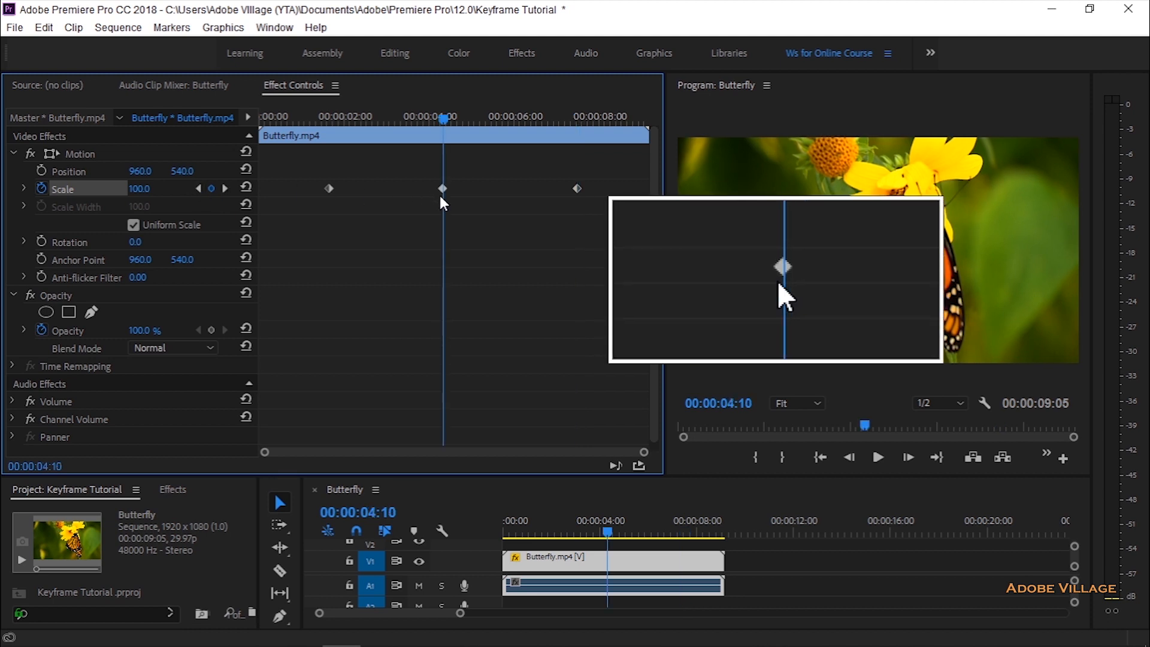
click(226, 189)
click(198, 189)
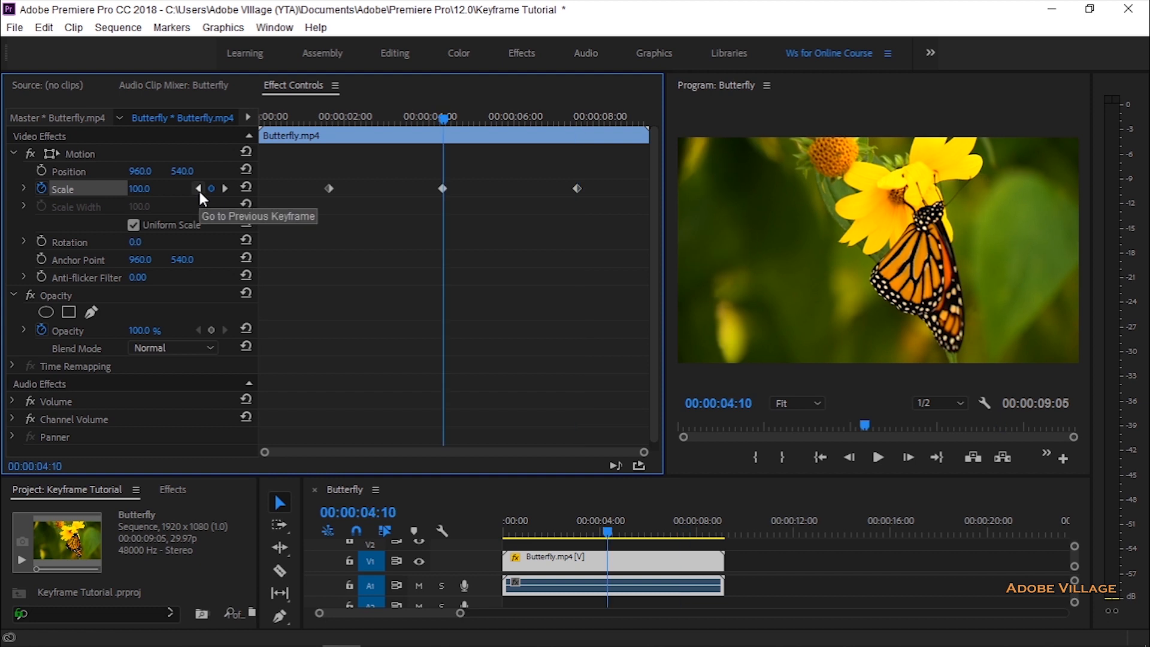
click(198, 189)
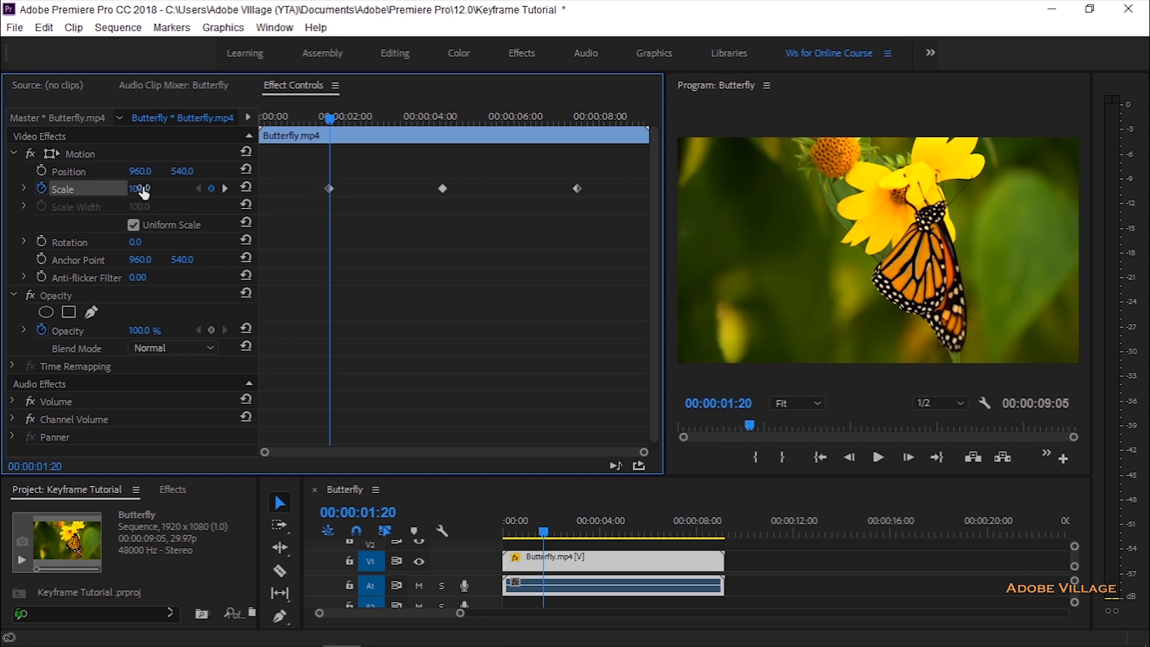
Step: Set the middle Scale keyframe at 00:00:04:10 to 216
drag(330, 119, 443, 139)
click(443, 188)
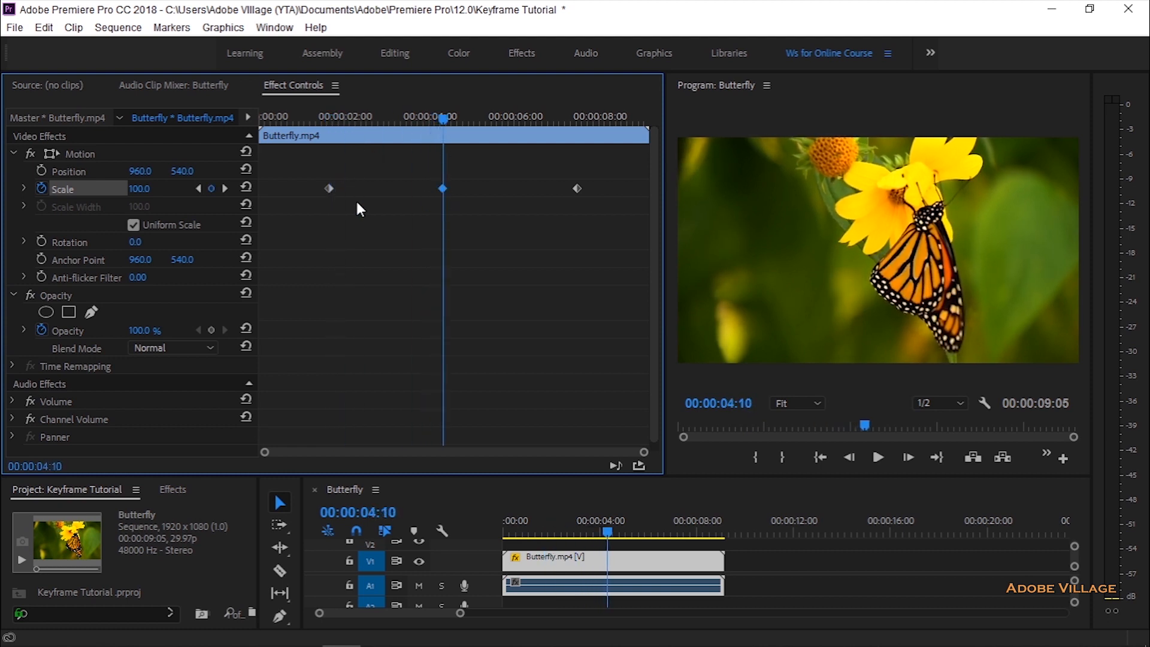
drag(141, 189, 211, 189)
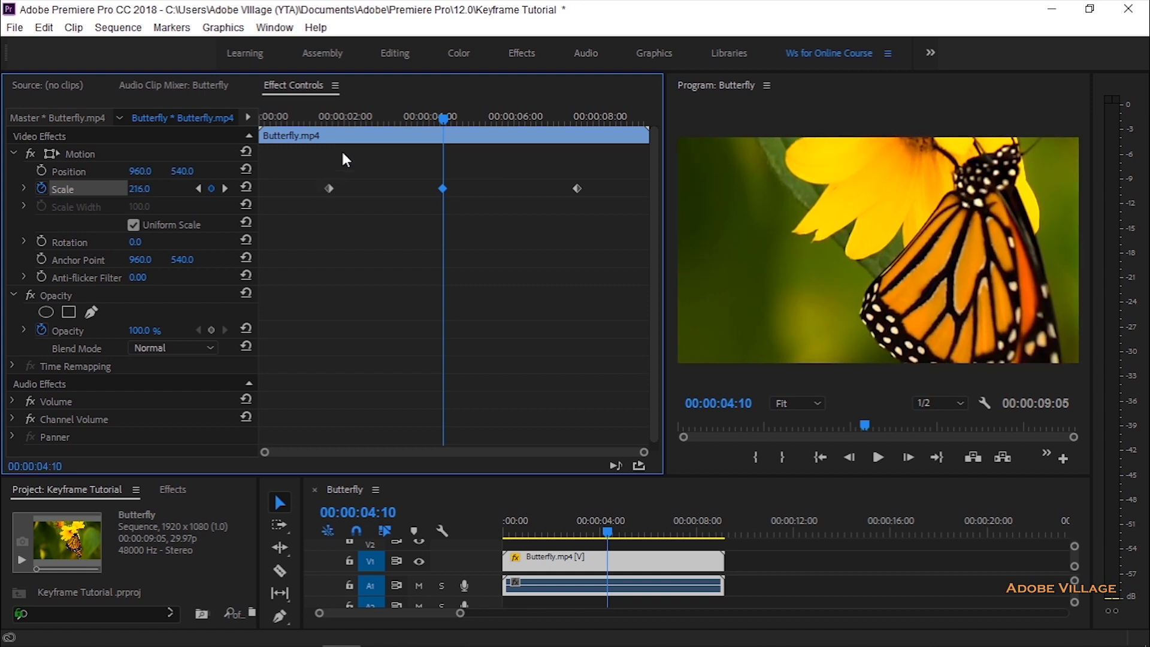
Step: Check the Scale at the 00:00:07:15 keyframe, then preview the zoom animation twice from before the first keyframe
drag(443, 118, 578, 135)
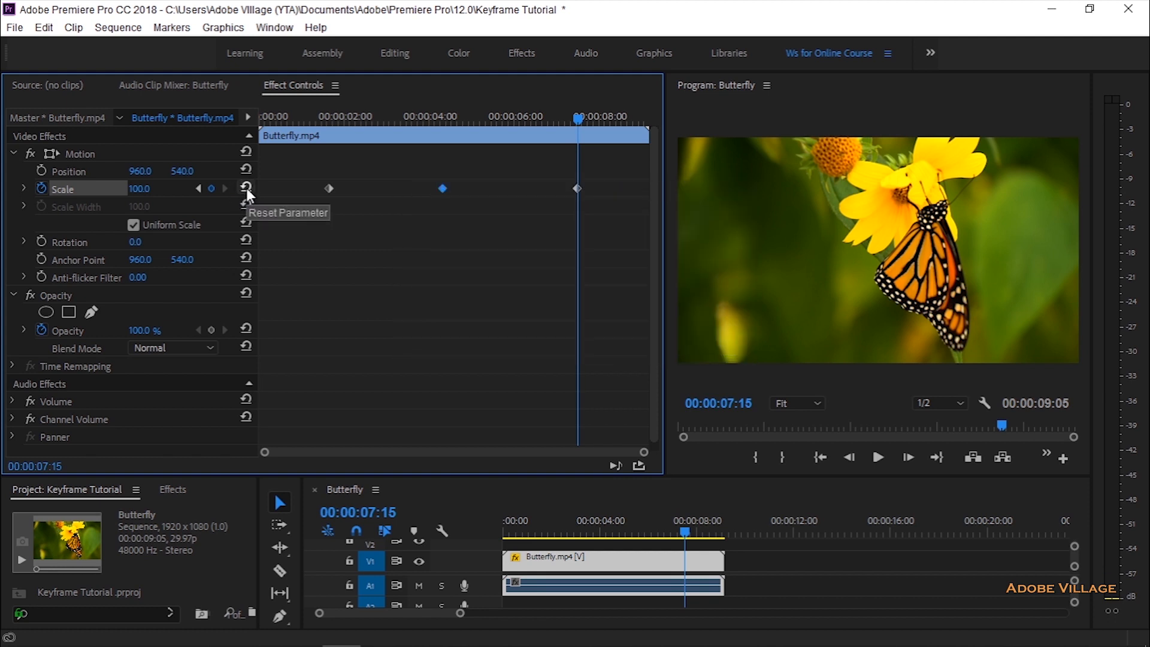
drag(579, 124, 306, 122)
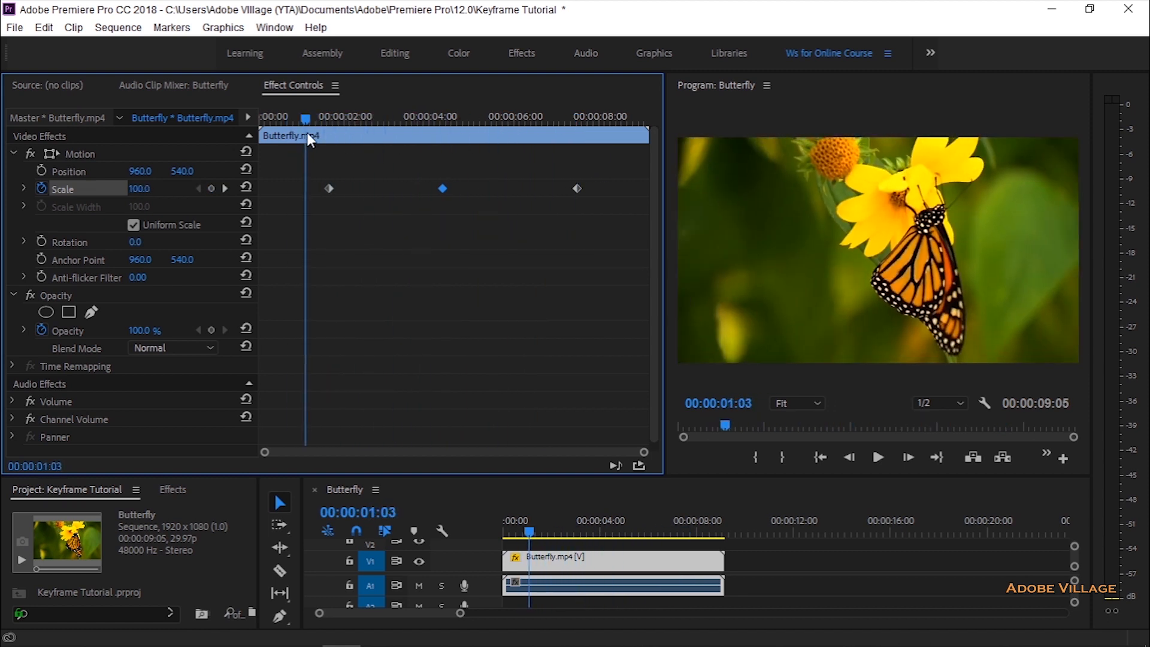
click(877, 458)
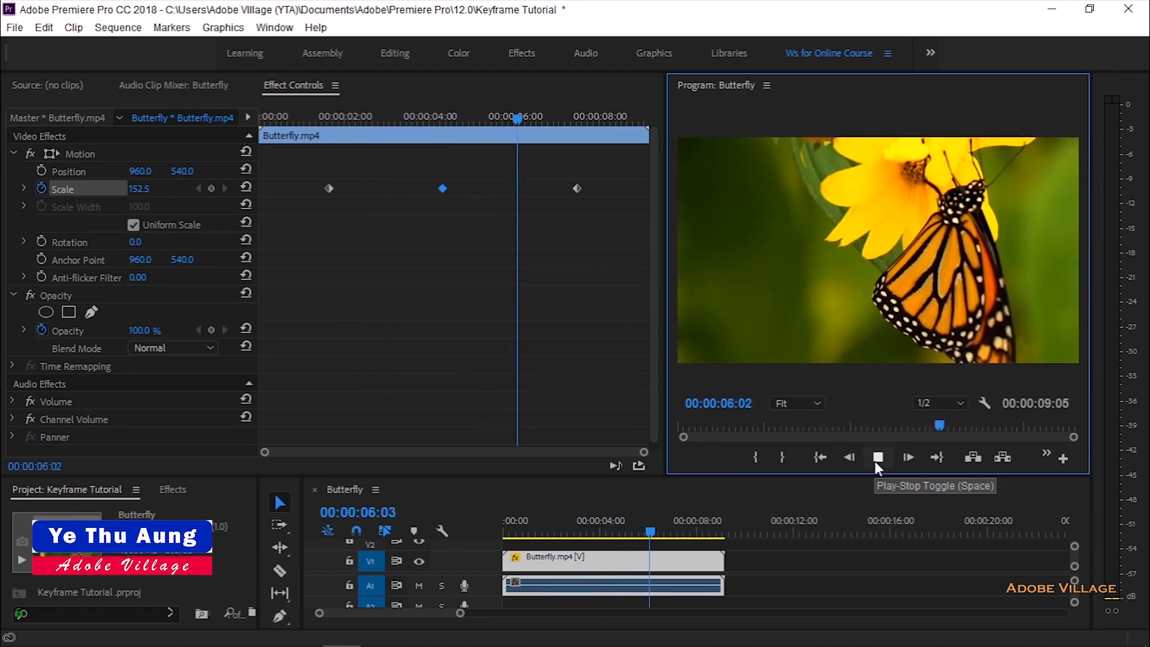
click(877, 457)
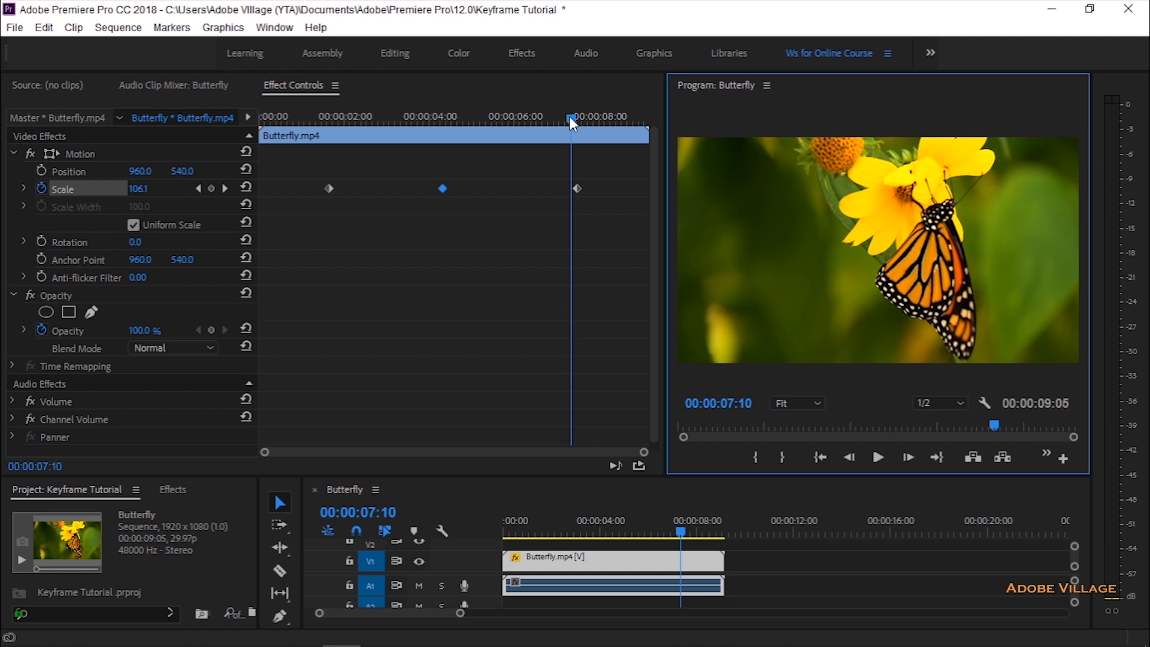
drag(570, 118, 322, 153)
key(space)
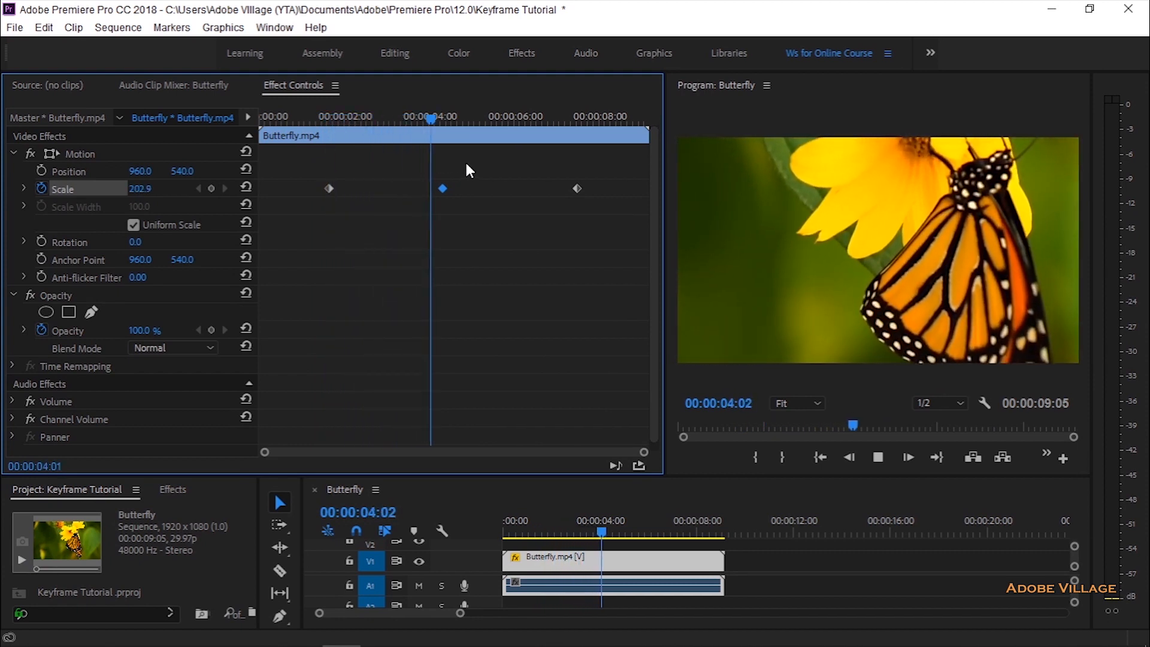
key(space)
Step: Set the Scale keyframe at 00:00:04:10 to 287 and play back the animation from 00:00:01:17
drag(457, 121, 447, 133)
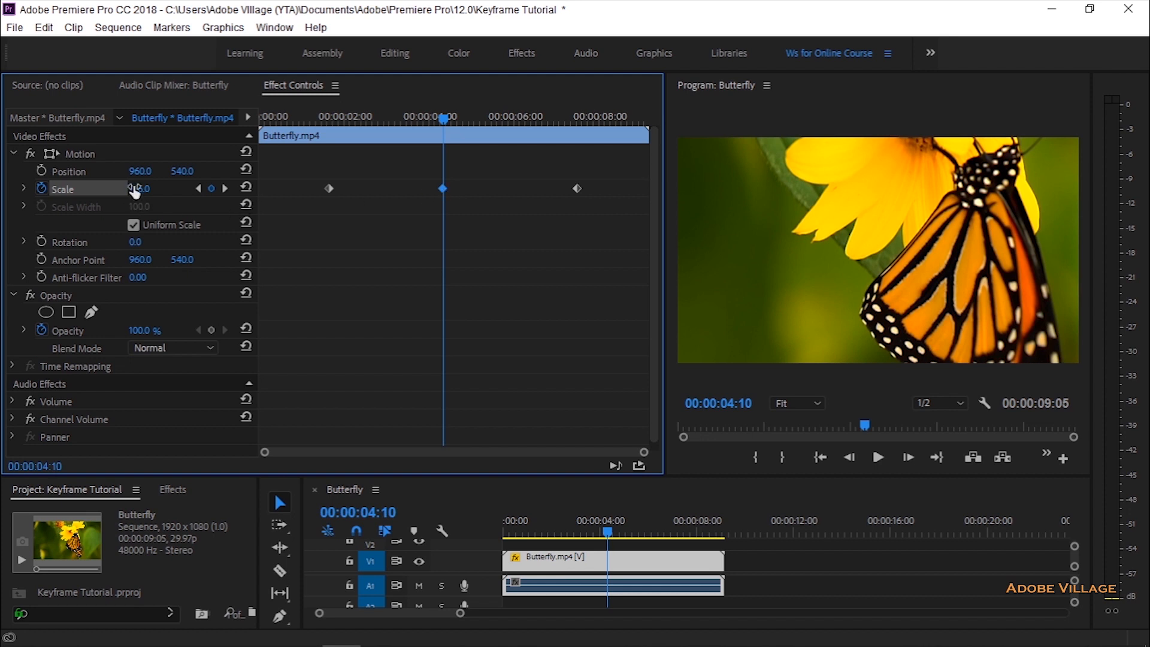
drag(139, 189, 182, 189)
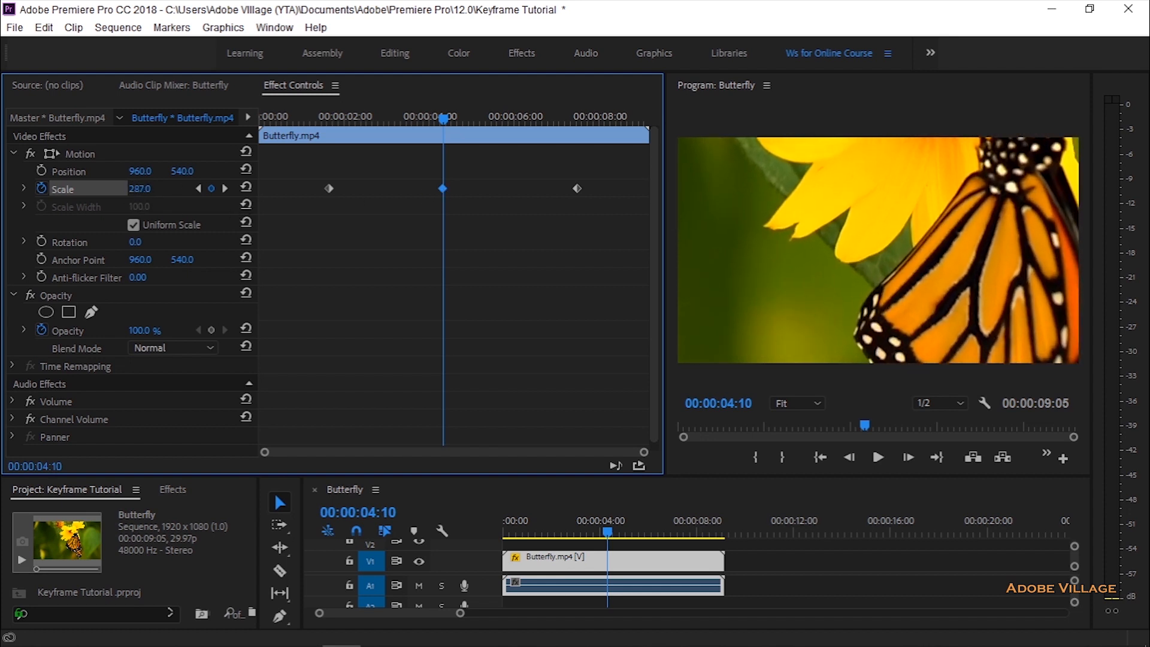
drag(442, 118, 325, 118)
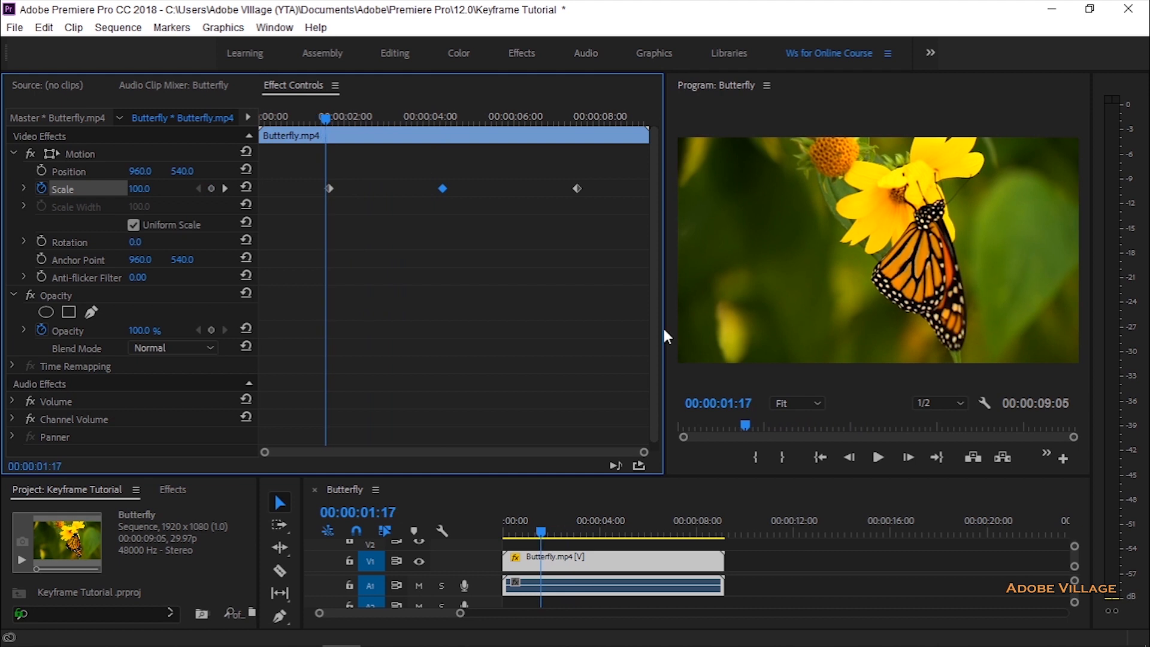
click(879, 460)
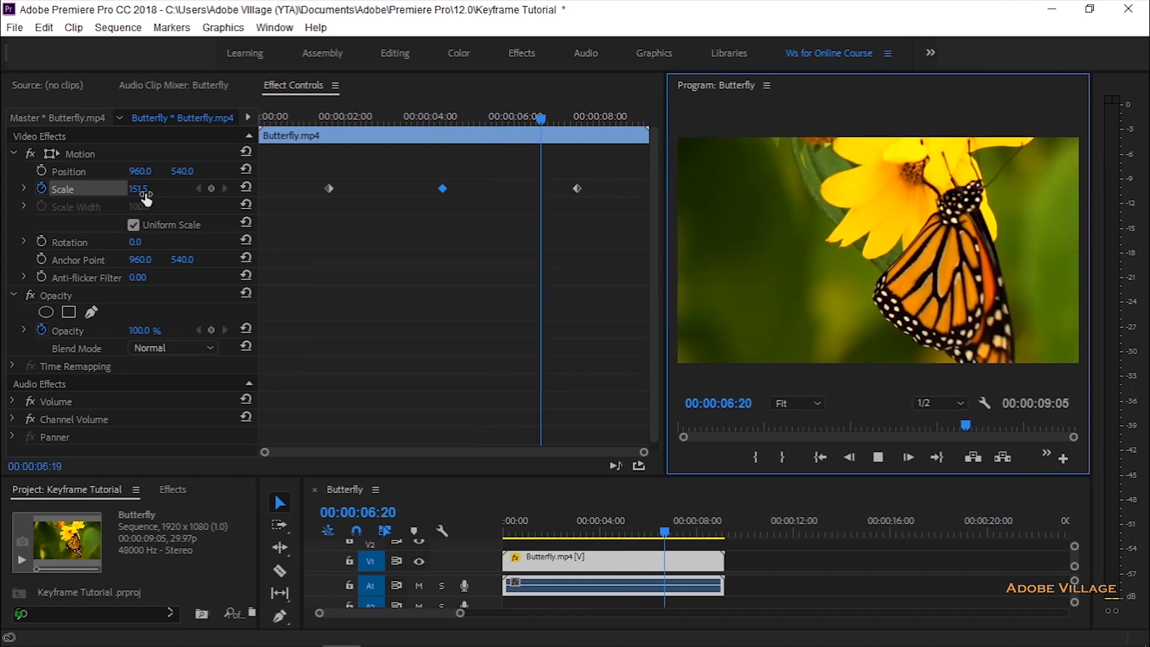
drag(606, 120, 589, 150)
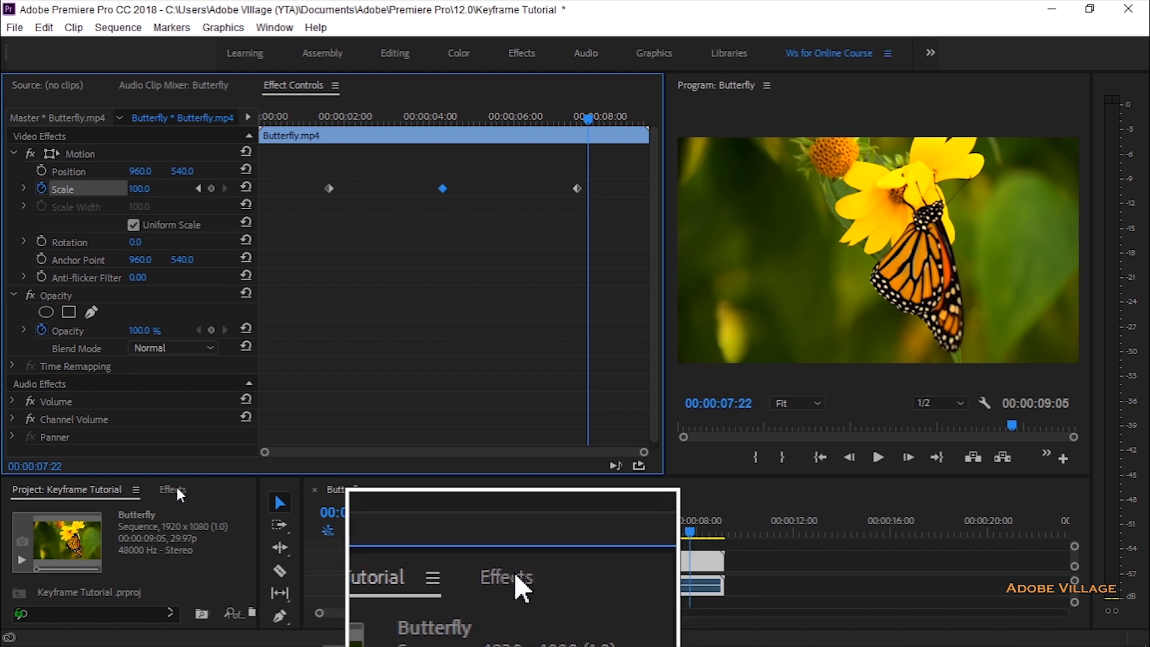
Step: Find the Lens Flare effect by searching the effects for "flare" and apply it to the Butterfly.mp4 clip on V1
drag(226, 477, 226, 302)
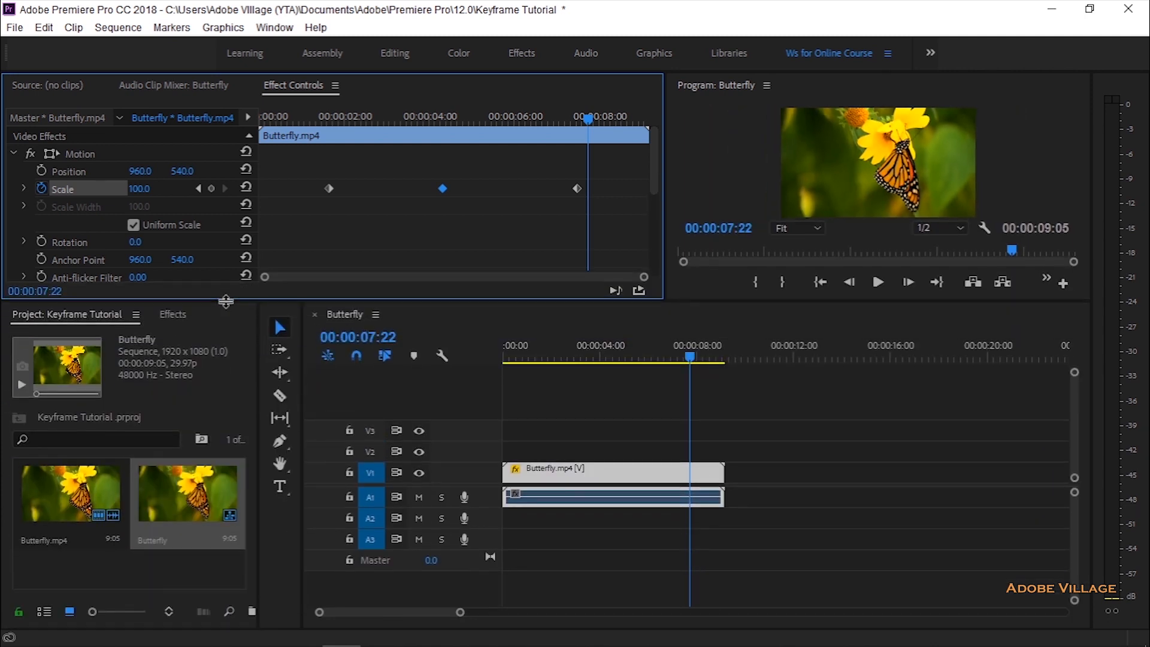
click(179, 319)
click(116, 336)
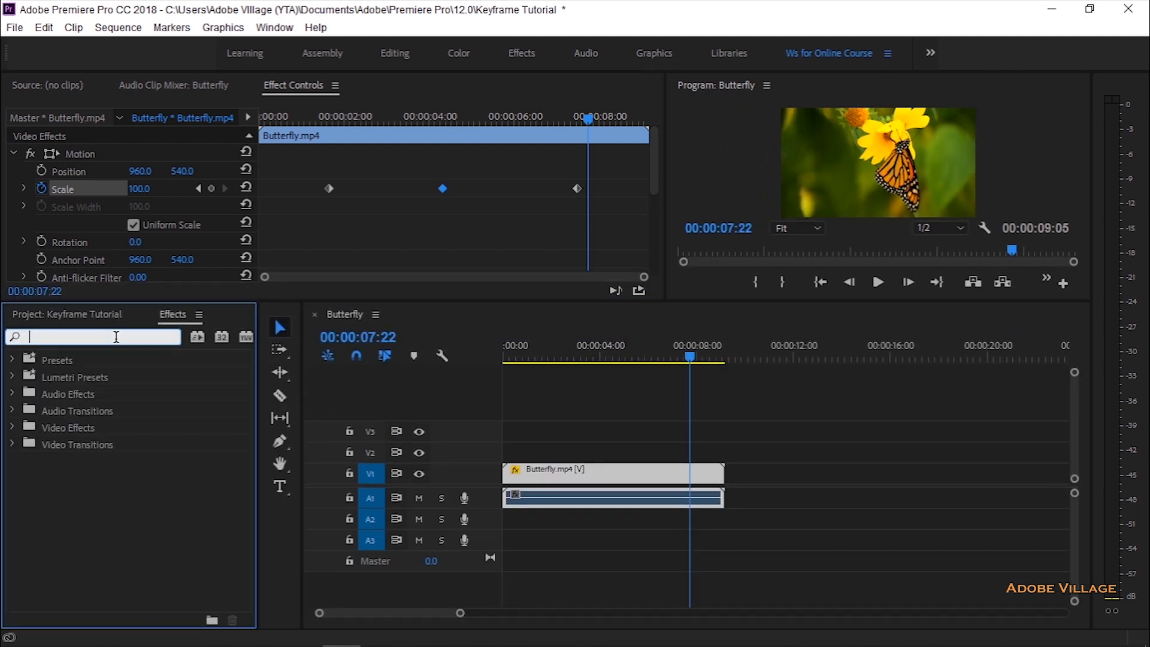
text(flare)
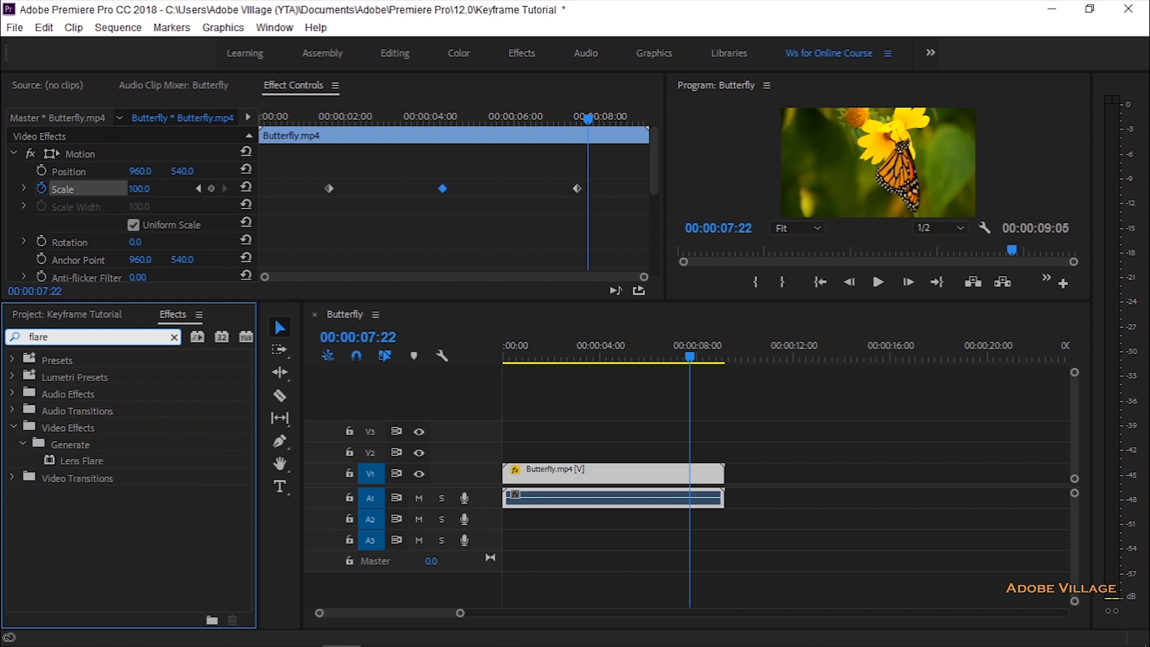
click(71, 458)
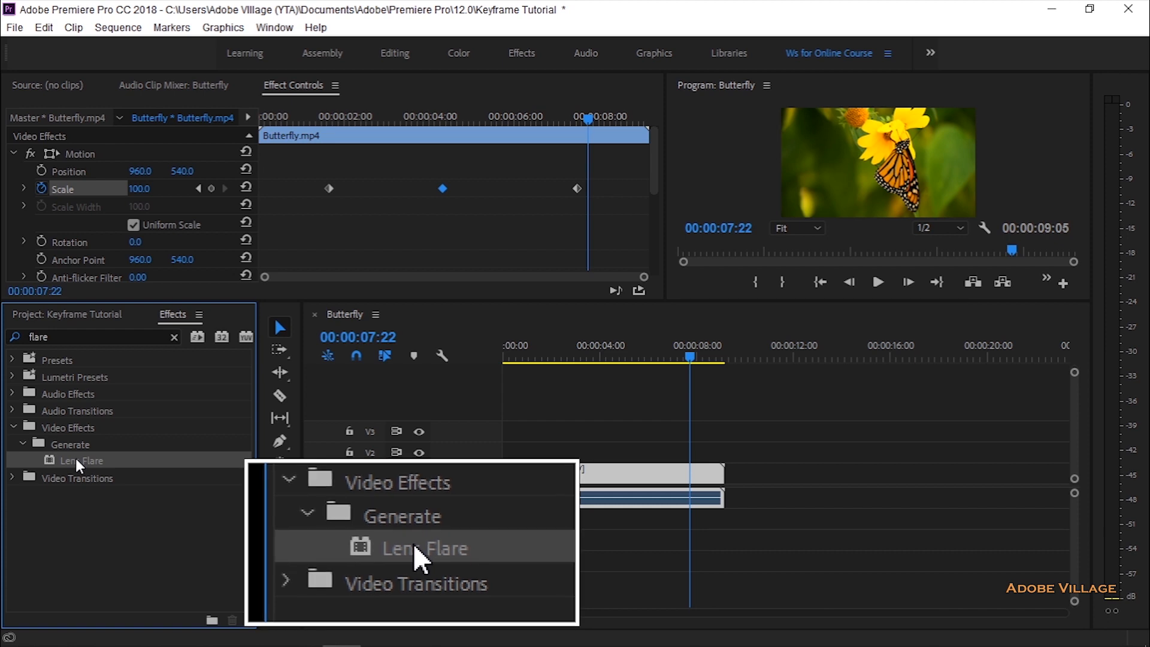
drag(75, 458, 530, 473)
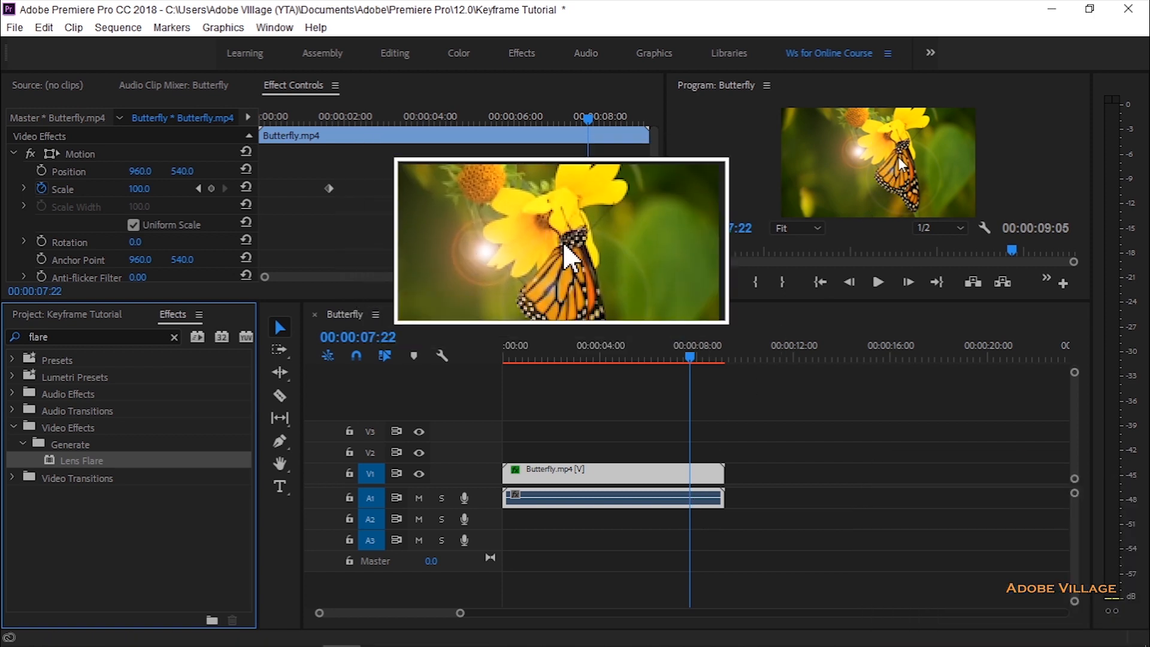
Step: Turn on keyframing for the Lens Flare's Flare Center at the first Scale keyframe, 00:00:01:20
drag(457, 302, 460, 426)
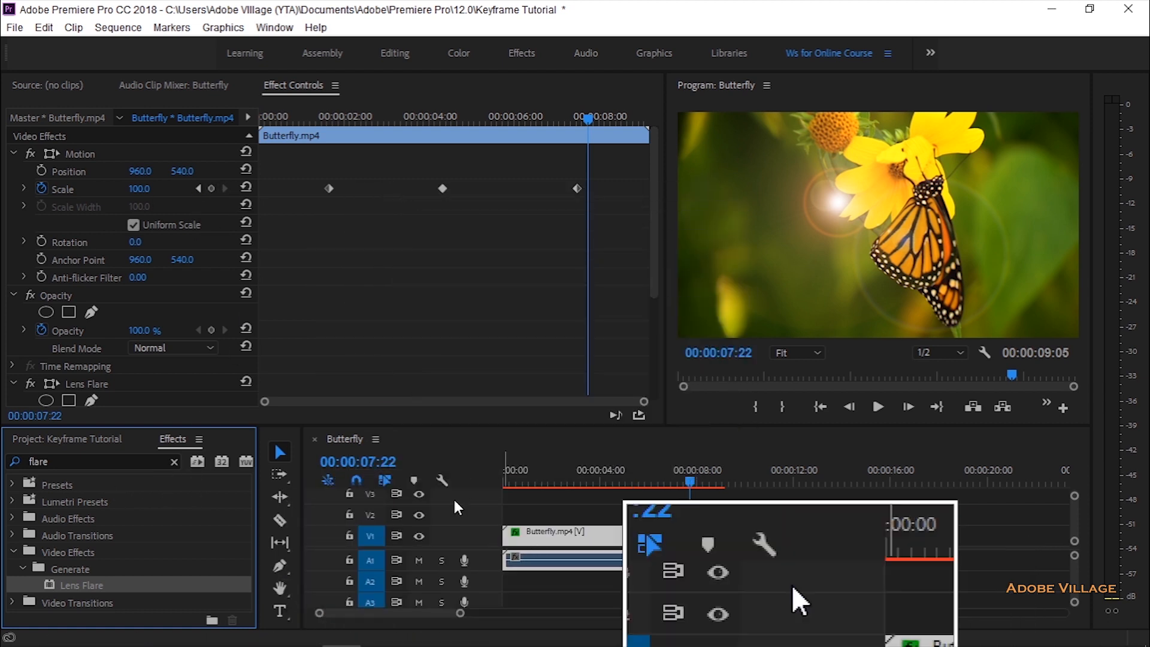
drag(650, 243, 392, 318)
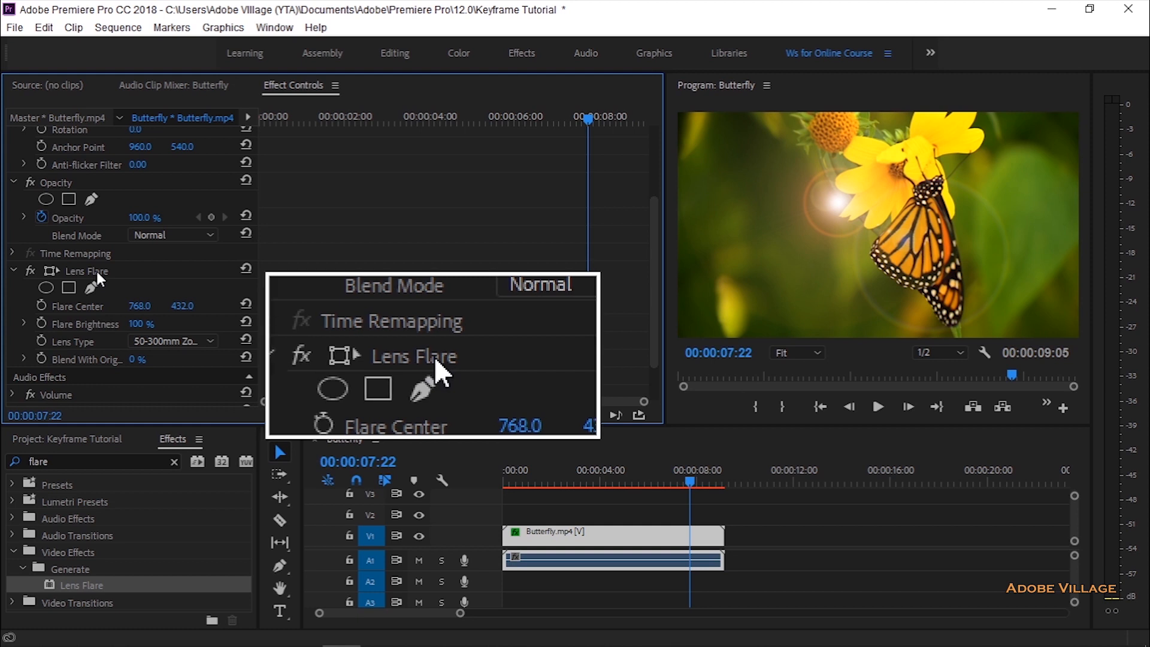
click(554, 537)
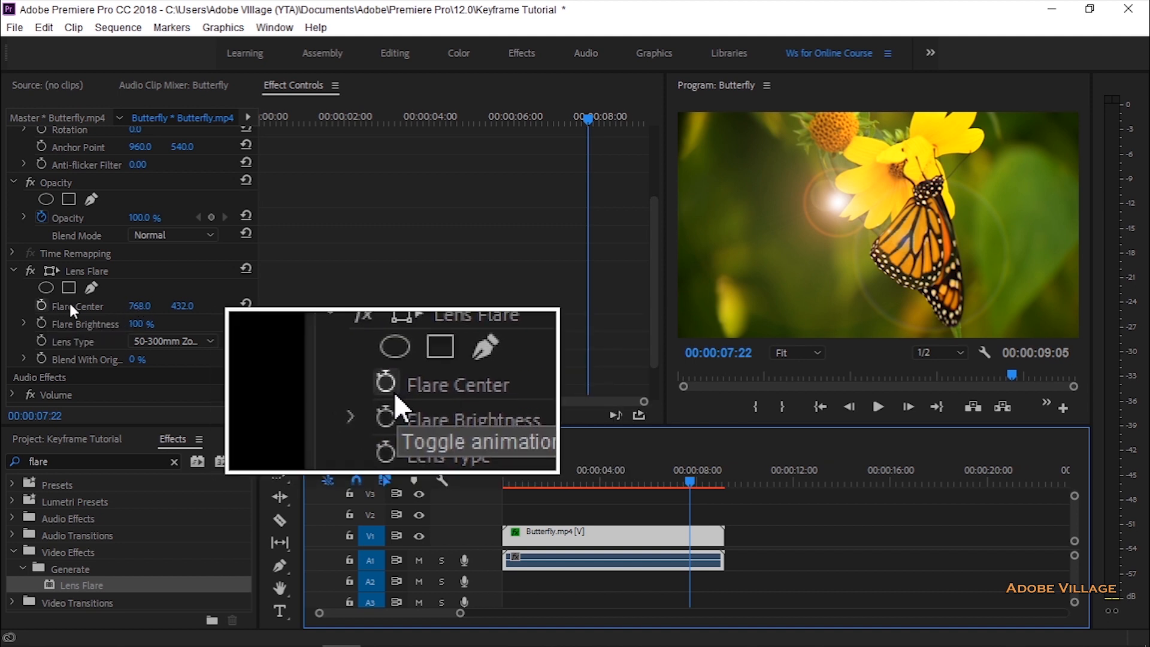
drag(584, 120, 528, 123)
drag(401, 157, 336, 123)
drag(657, 257, 651, 229)
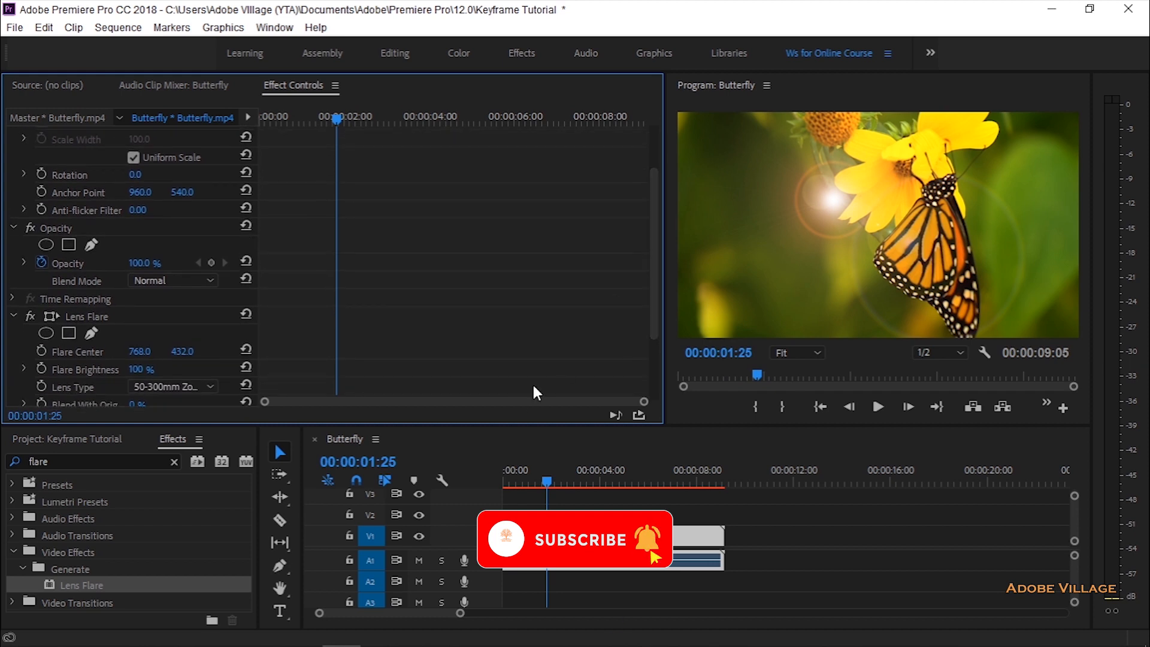
drag(498, 425, 498, 490)
drag(648, 376, 655, 352)
drag(337, 120, 330, 121)
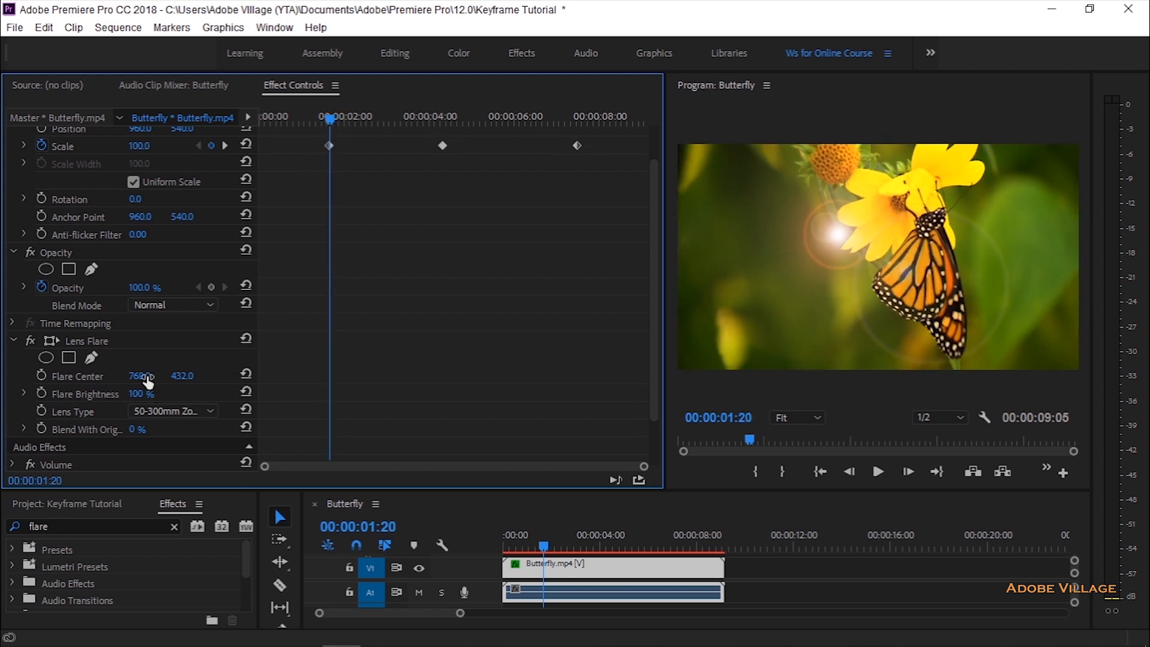
click(42, 373)
Step: Add Flare Center keyframes at the other two Scale keyframe times, 00:00:04:10 and 00:00:07:15
drag(329, 119, 443, 137)
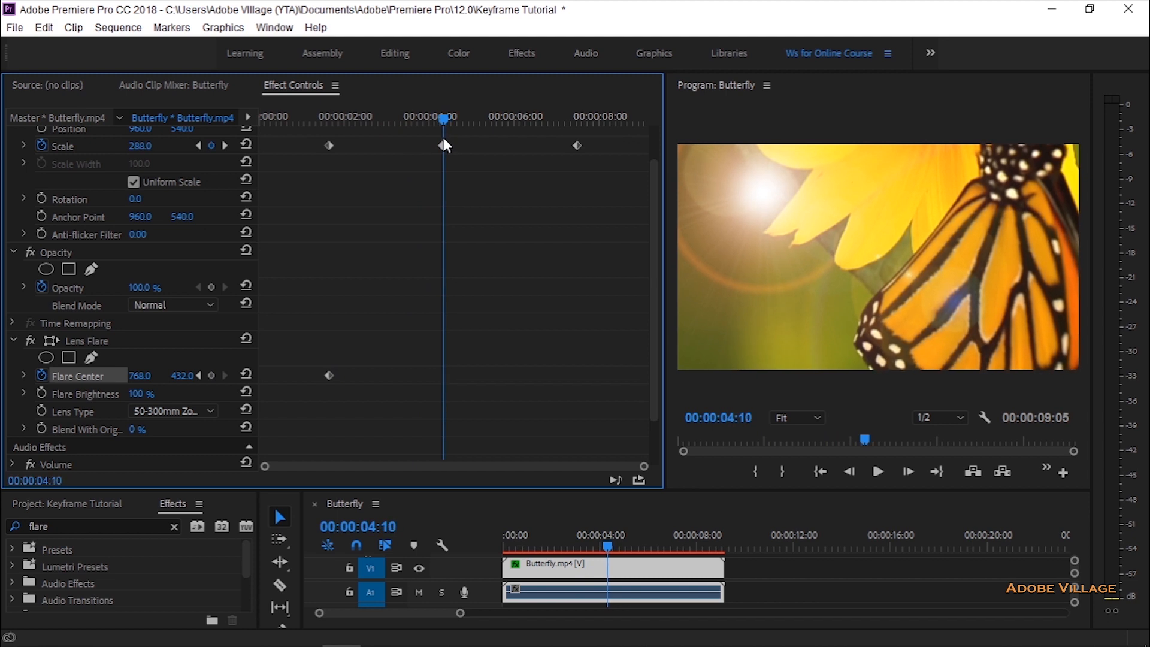
click(211, 375)
drag(444, 128, 580, 136)
click(244, 373)
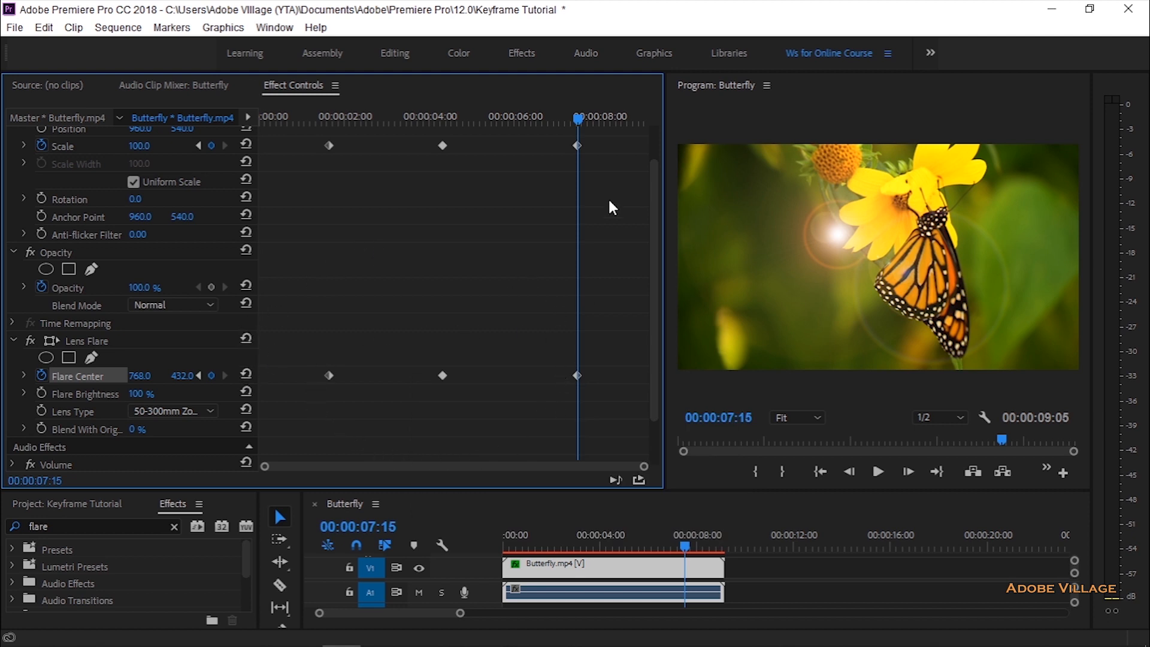
Step: At 00:00:04:10, set the Flare Center keyframe's horizontal value to 1287 and add a Flare Brightness keyframe of 57%
drag(584, 122, 449, 183)
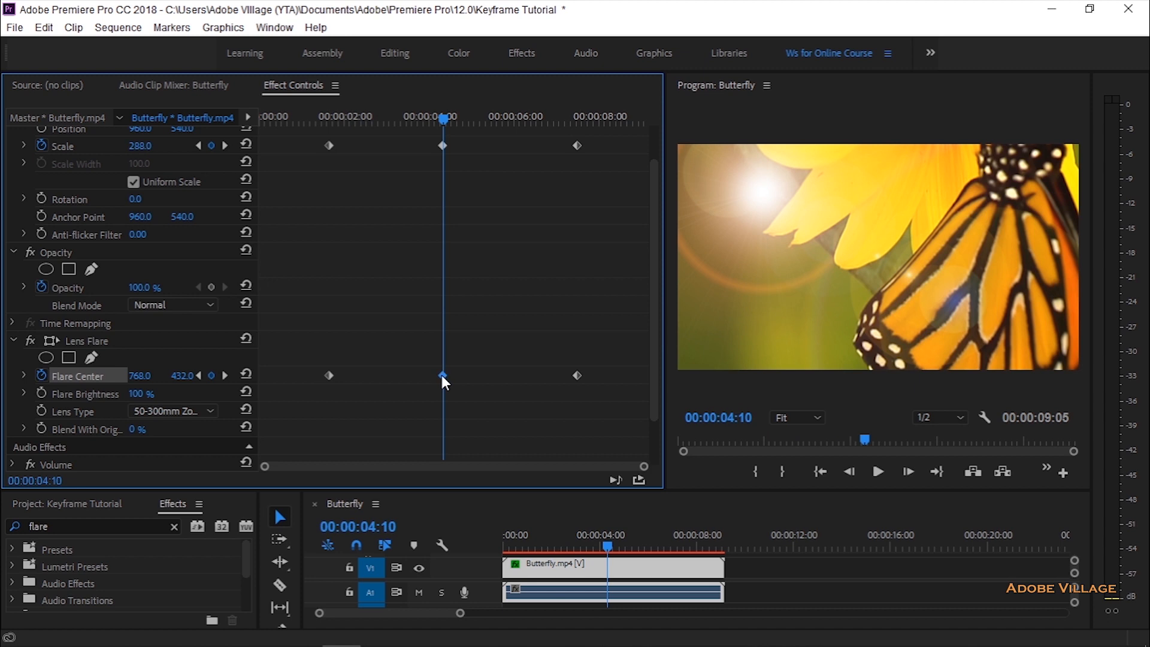
drag(140, 376, 450, 376)
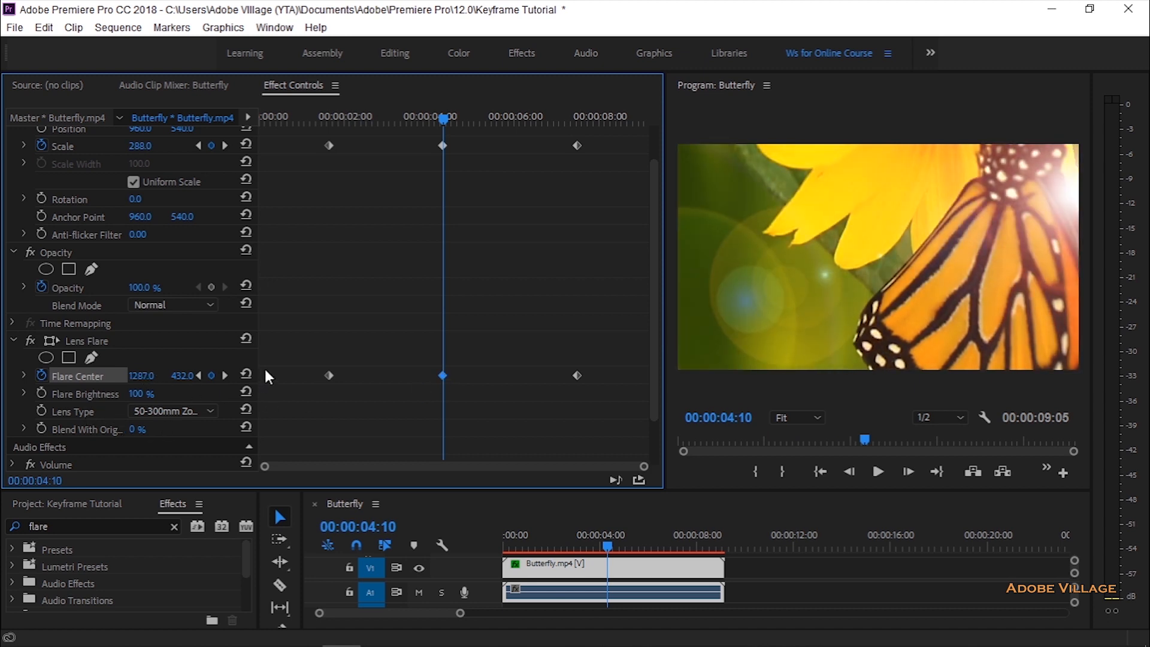
scroll(612, 390, down, 3)
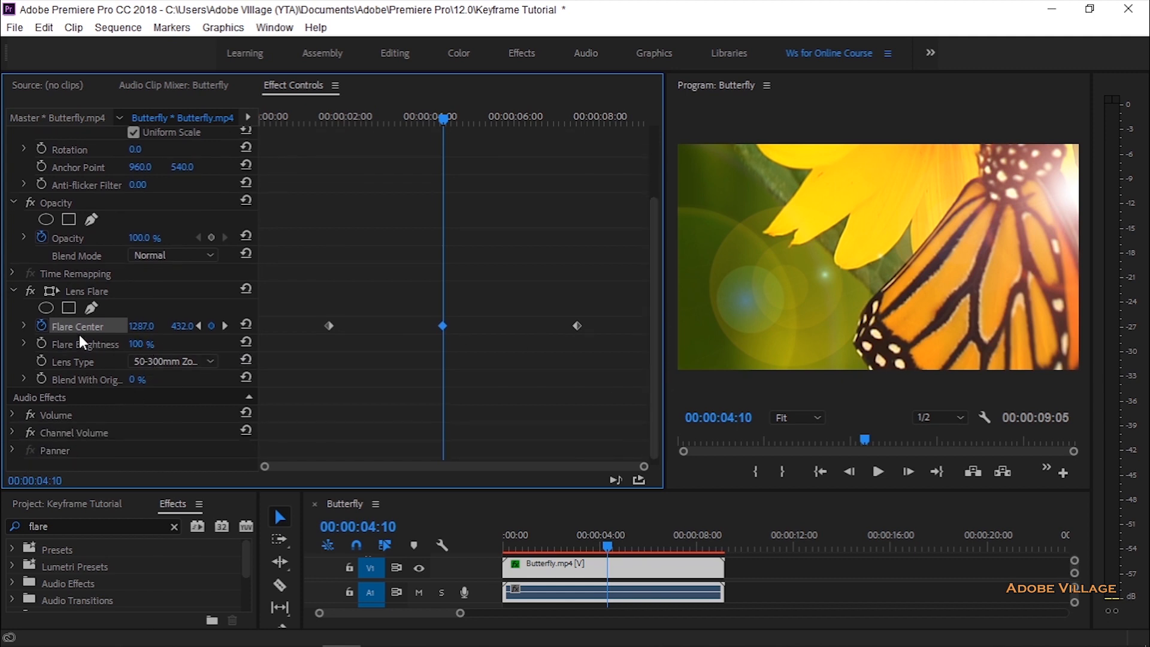
click(41, 342)
drag(138, 344, 107, 344)
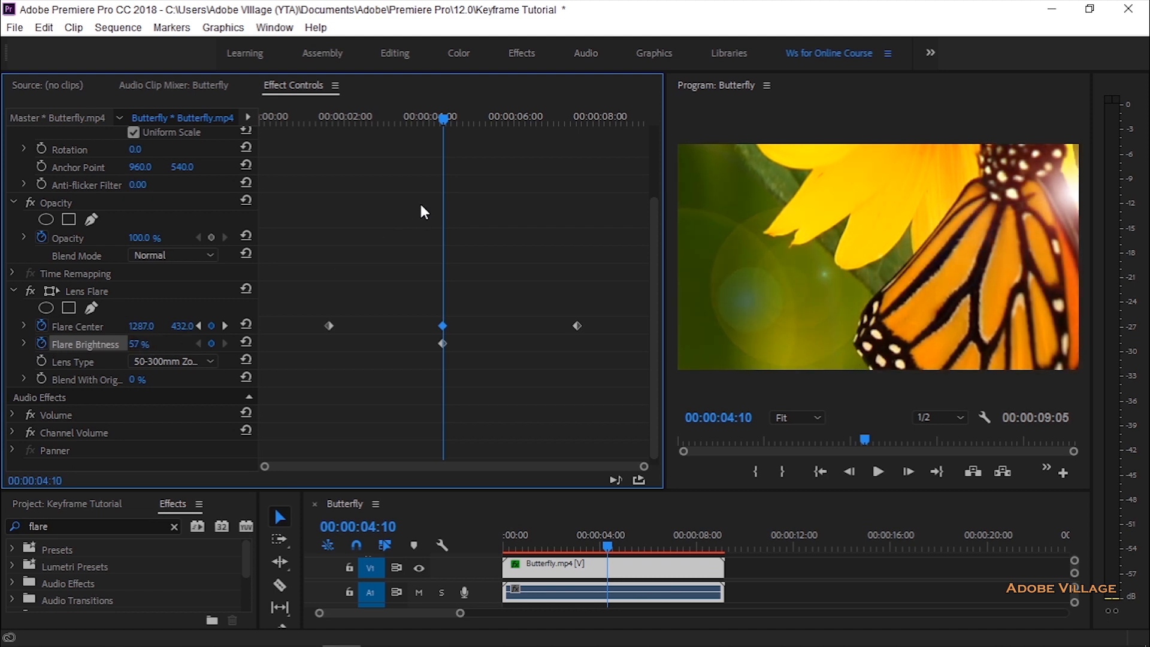
Step: Preview the flare animation from 00:00:00:15 in the maximized Program monitor, stop at 00:00:08:04 and restore the layout
drag(450, 119, 280, 130)
click(727, 339)
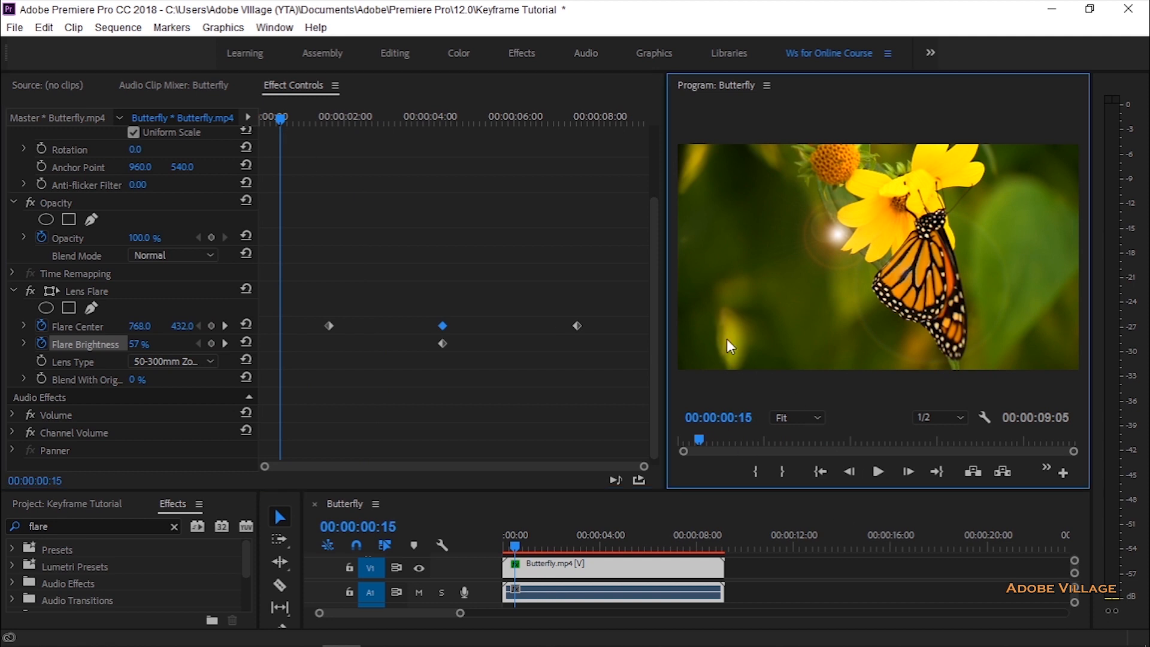
key(grave)
click(572, 612)
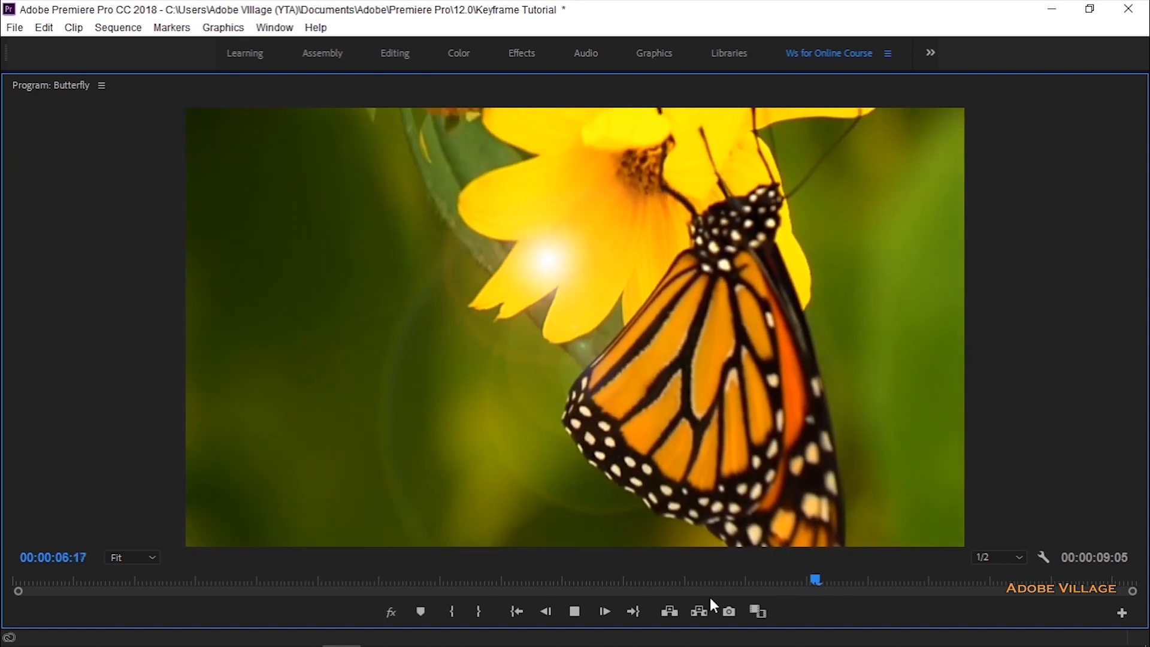
click(578, 606)
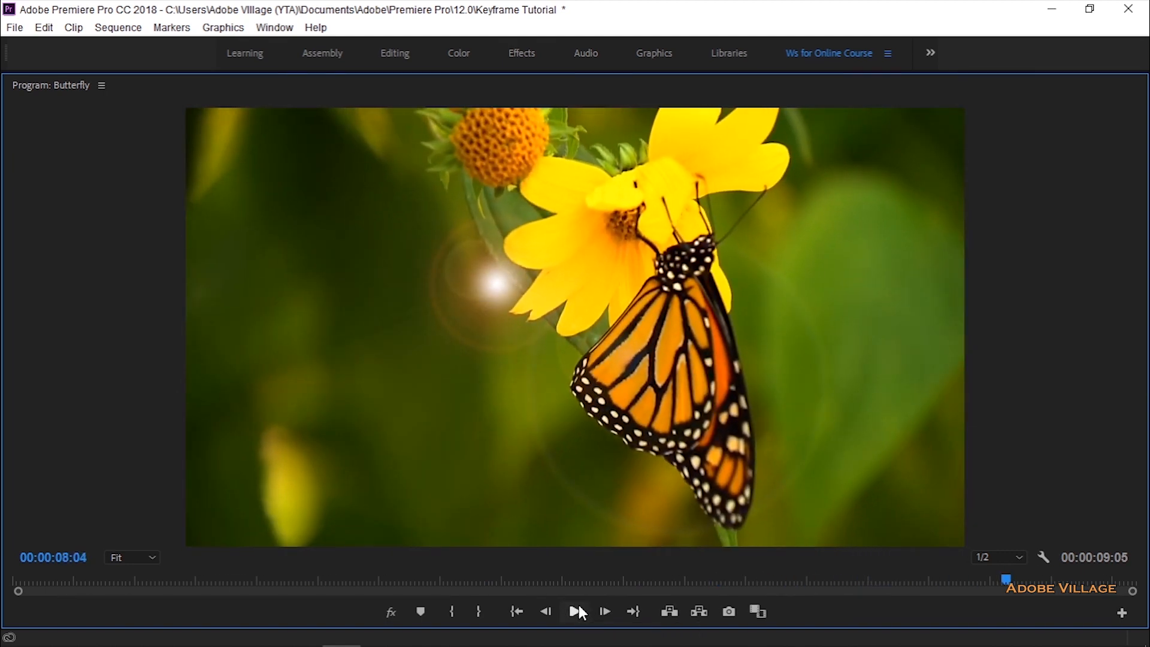
key(grave)
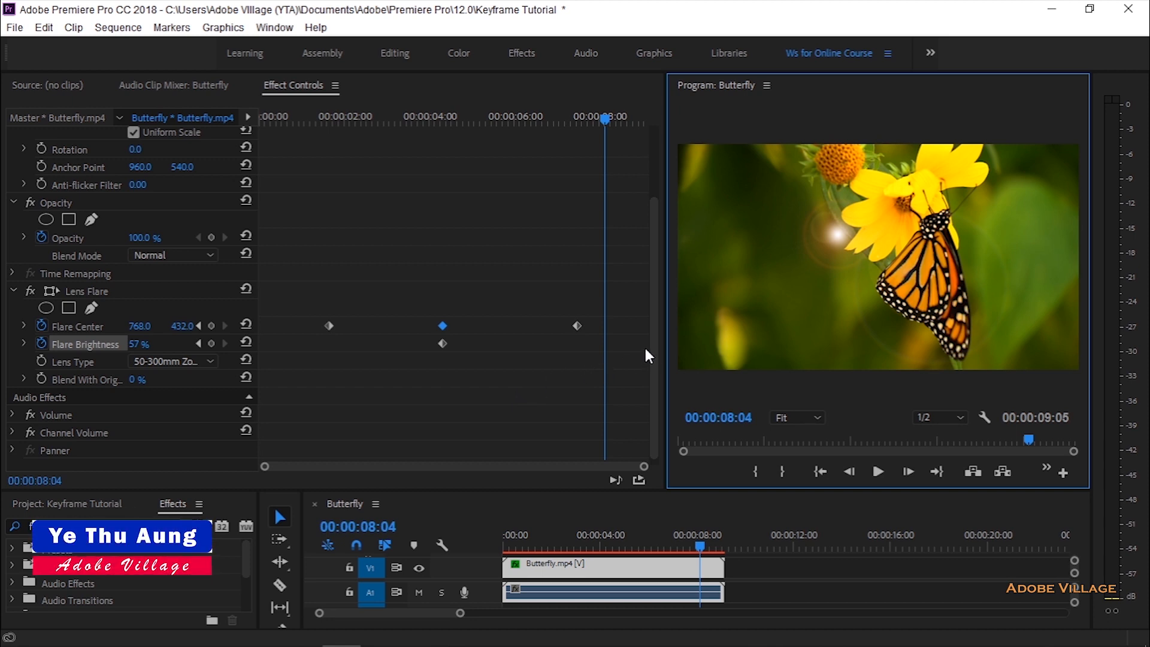
Step: Move the outer two Flare Center keyframes closer to the middle one, the last to 00:00:06:26, and select all Lens Flare keyframes
click(576, 325)
drag(575, 326, 552, 326)
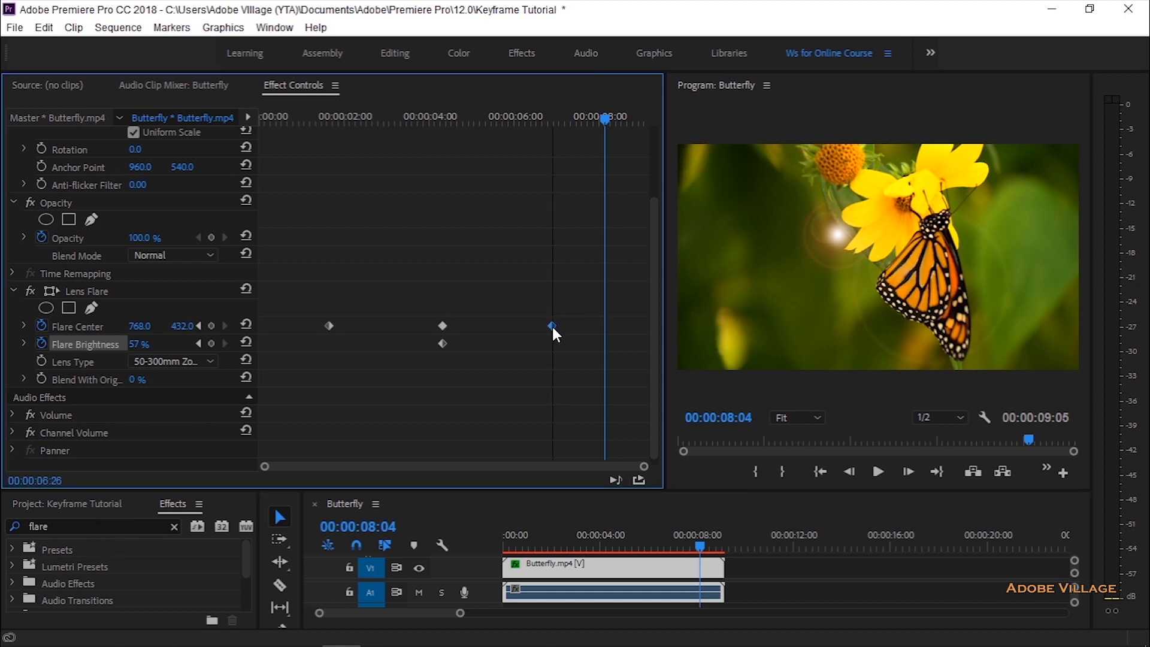
drag(328, 325, 355, 326)
drag(324, 289, 588, 417)
right_click(545, 329)
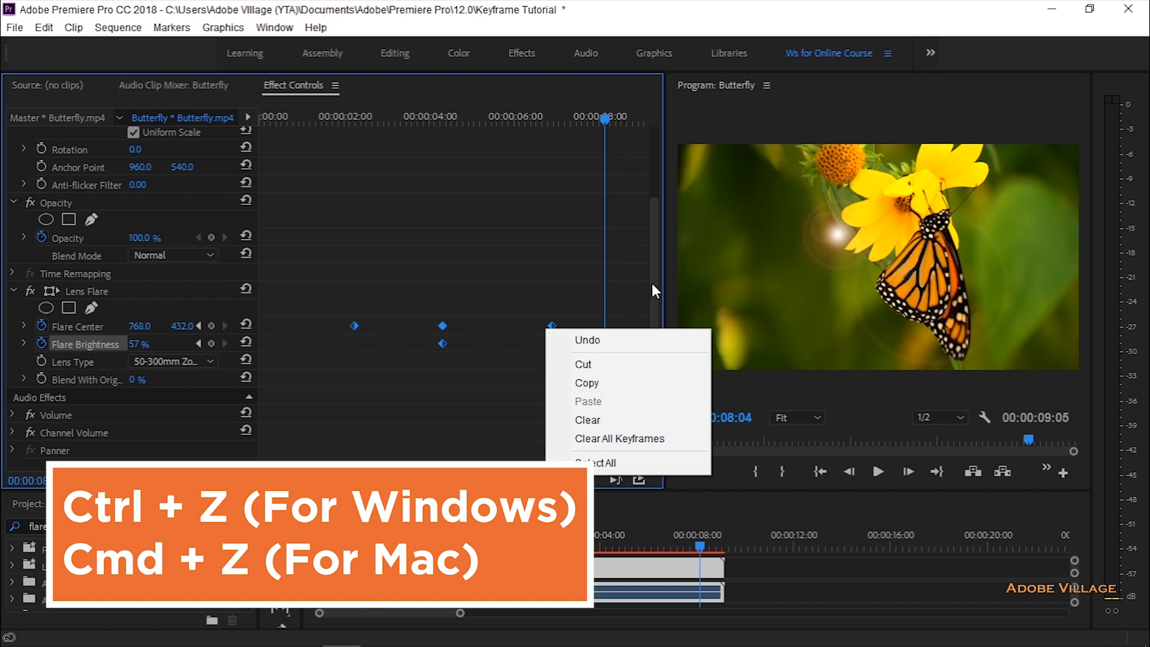
Step: Expand the Scale graph and bend the segment after the first keyframe into a curve with its velocity handle
drag(652, 283, 653, 179)
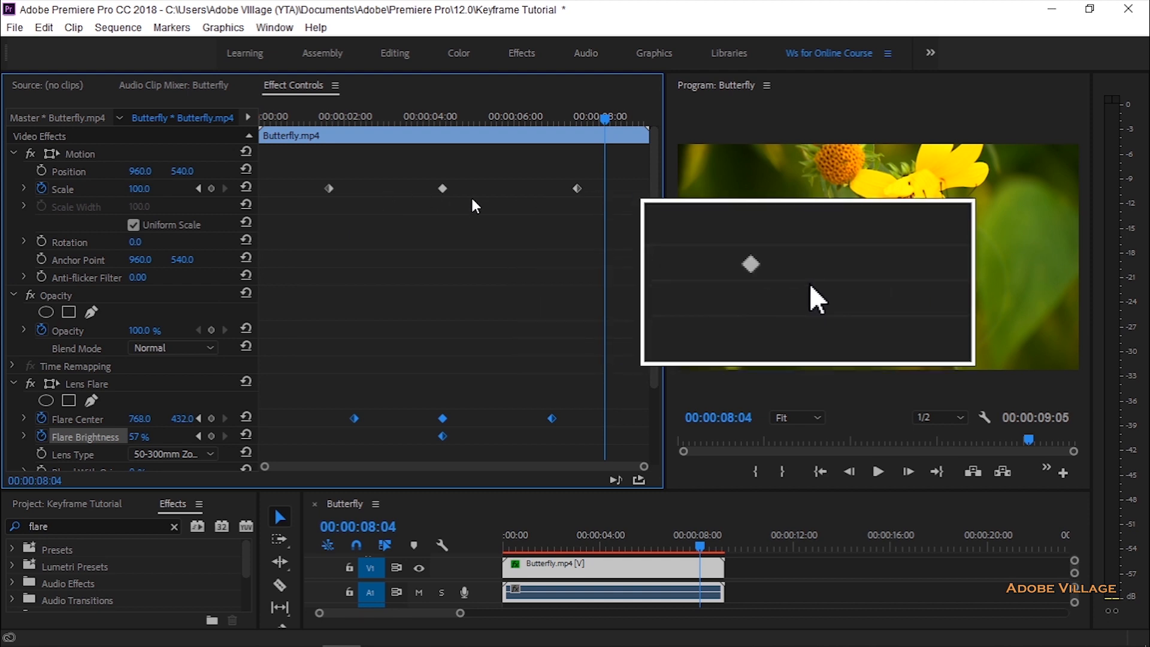
click(24, 188)
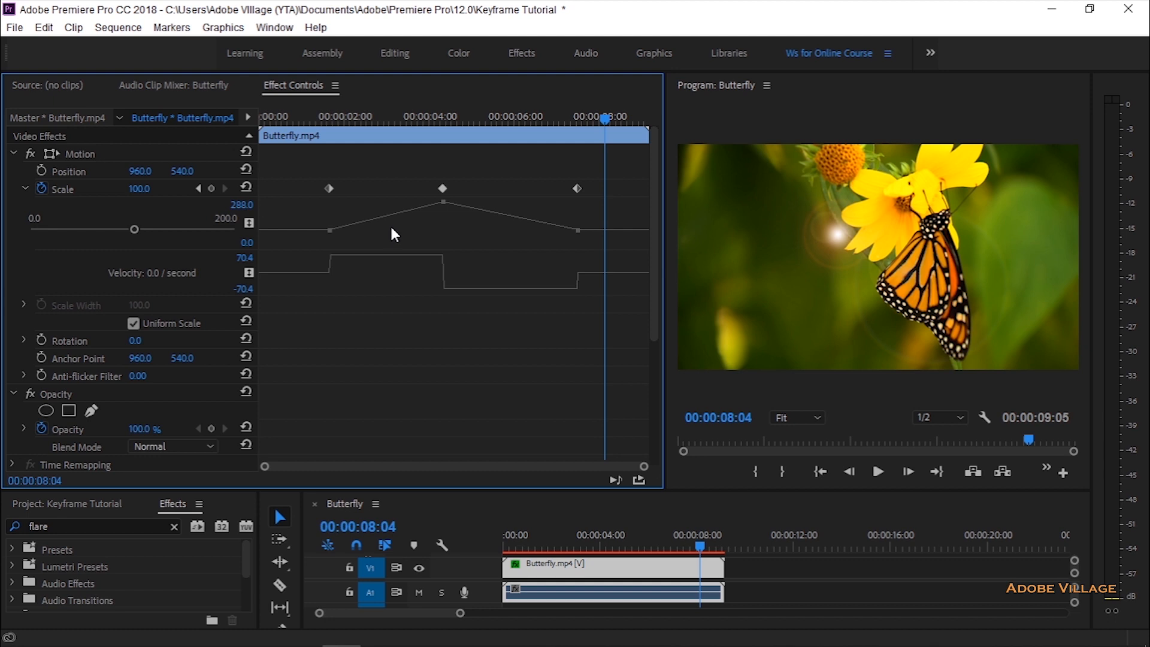
click(329, 189)
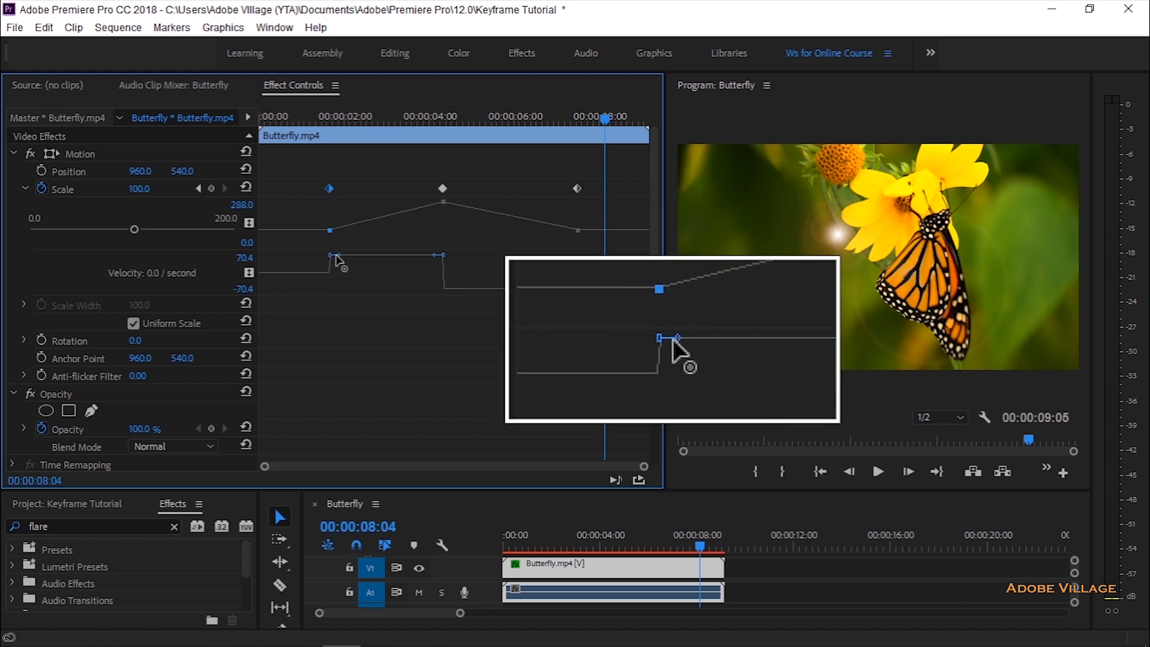
mouse_move(342, 258)
mouse_down()
mouse_move(351, 275)
mouse_move(356, 246)
mouse_up()
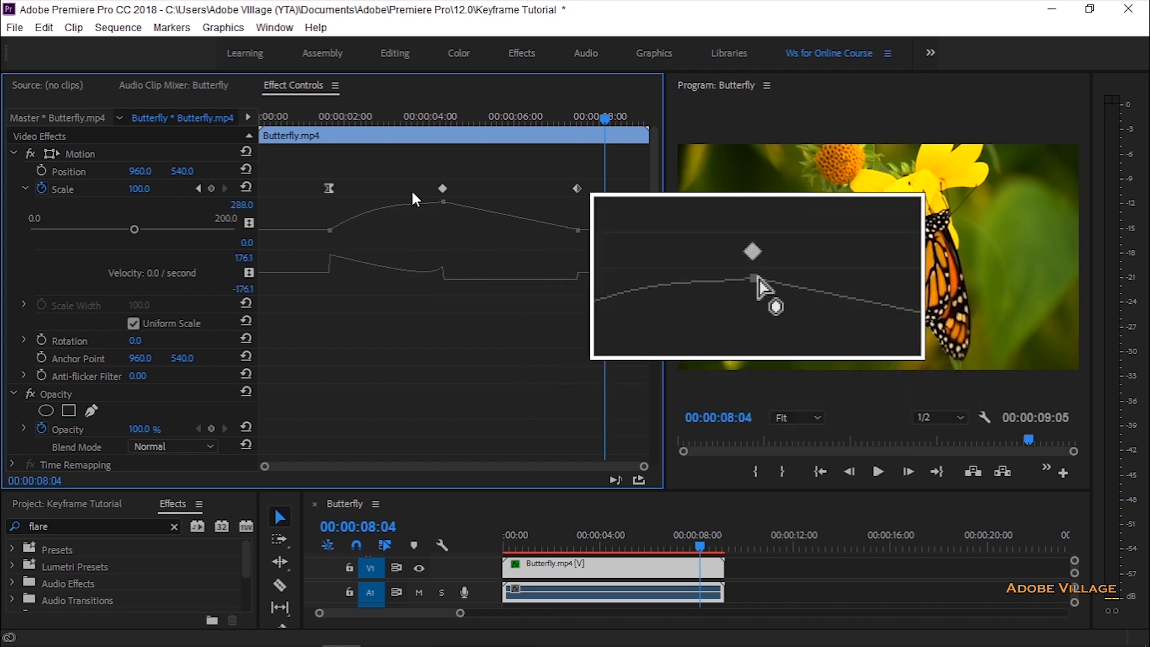
Step: Apply Ease In to the first Scale keyframe and reshape its outgoing handle so the curve starts flat and steepens toward the middle keyframe
right_click(333, 190)
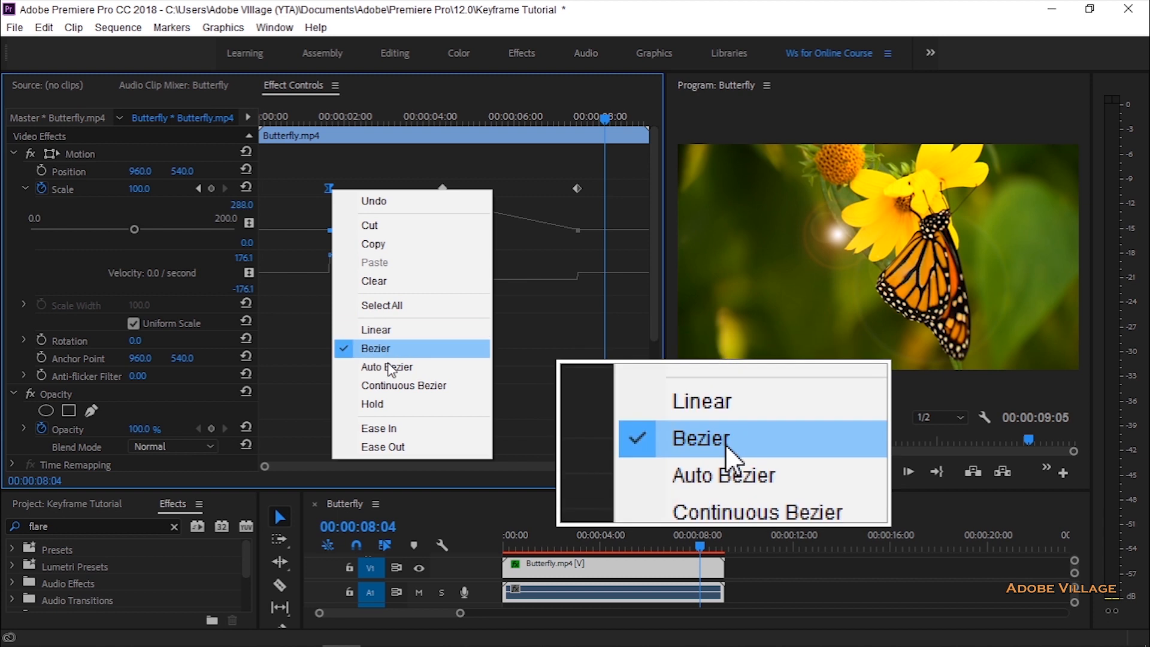
click(385, 430)
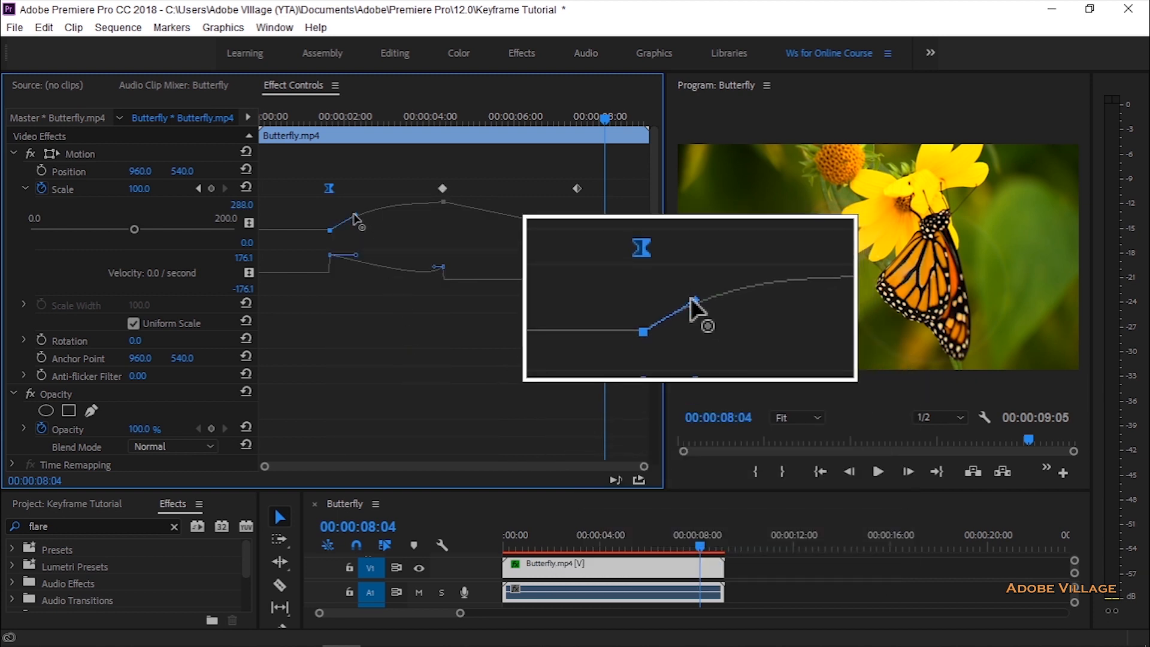
drag(362, 219, 438, 235)
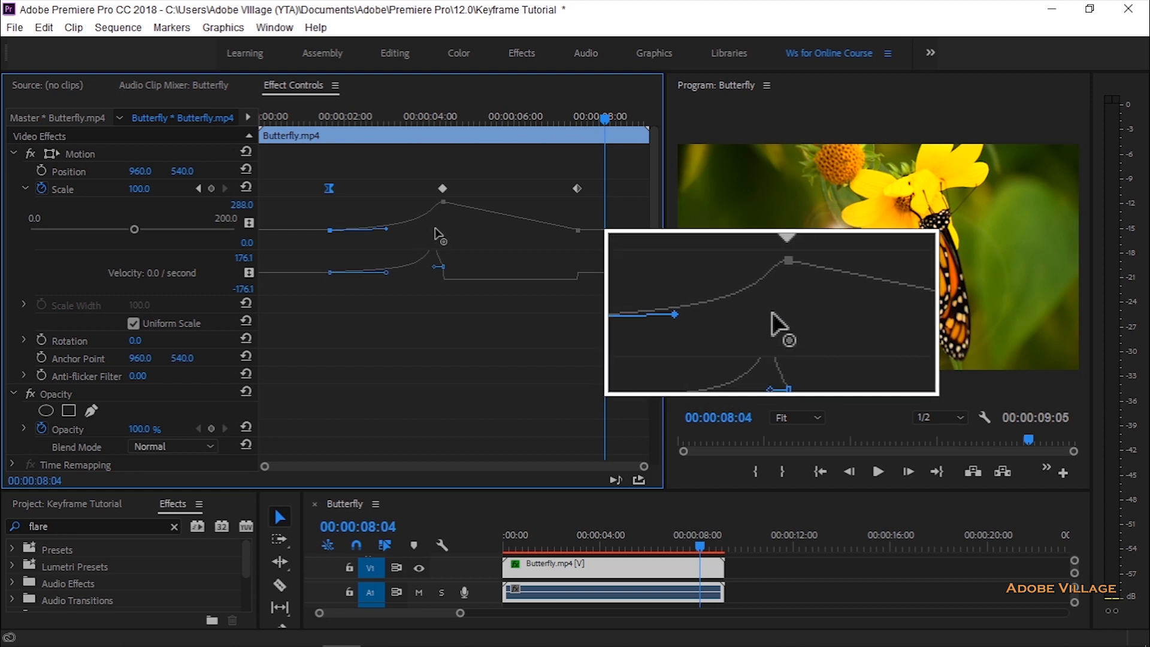
Step: Set the interpolation of the middle Scale keyframe at 00:00:04:10 to Hold
click(443, 203)
right_click(443, 203)
click(443, 189)
right_click(443, 189)
click(488, 399)
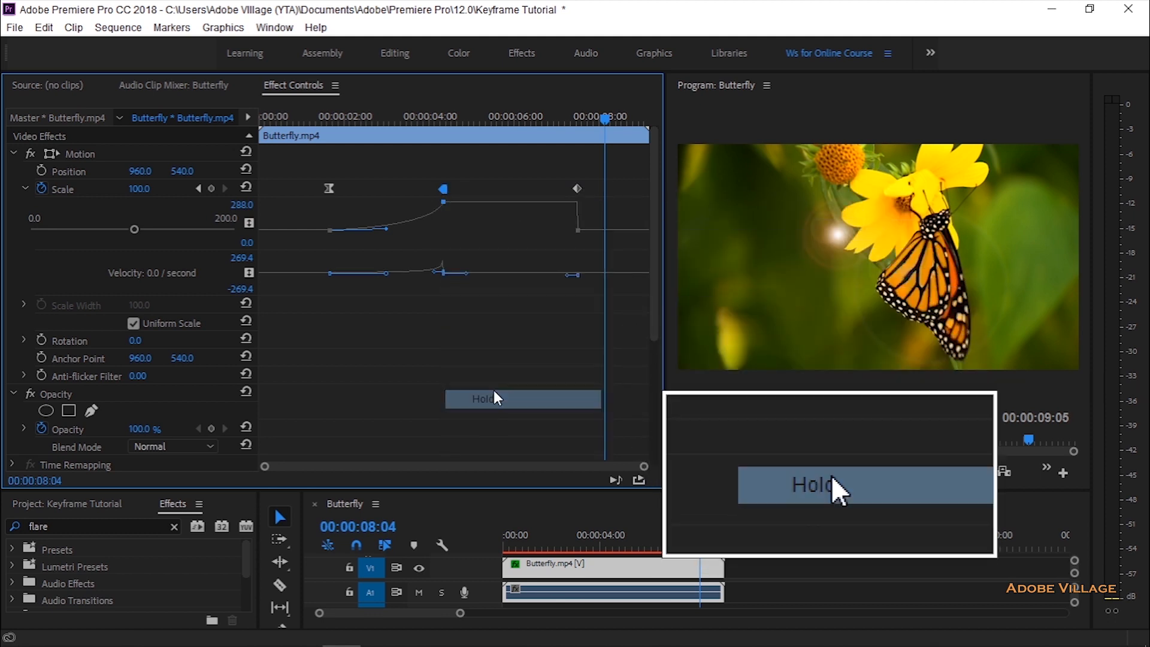
Step: Apply Ease In to the last Scale keyframe and Ease Out to the first one
click(577, 190)
right_click(576, 190)
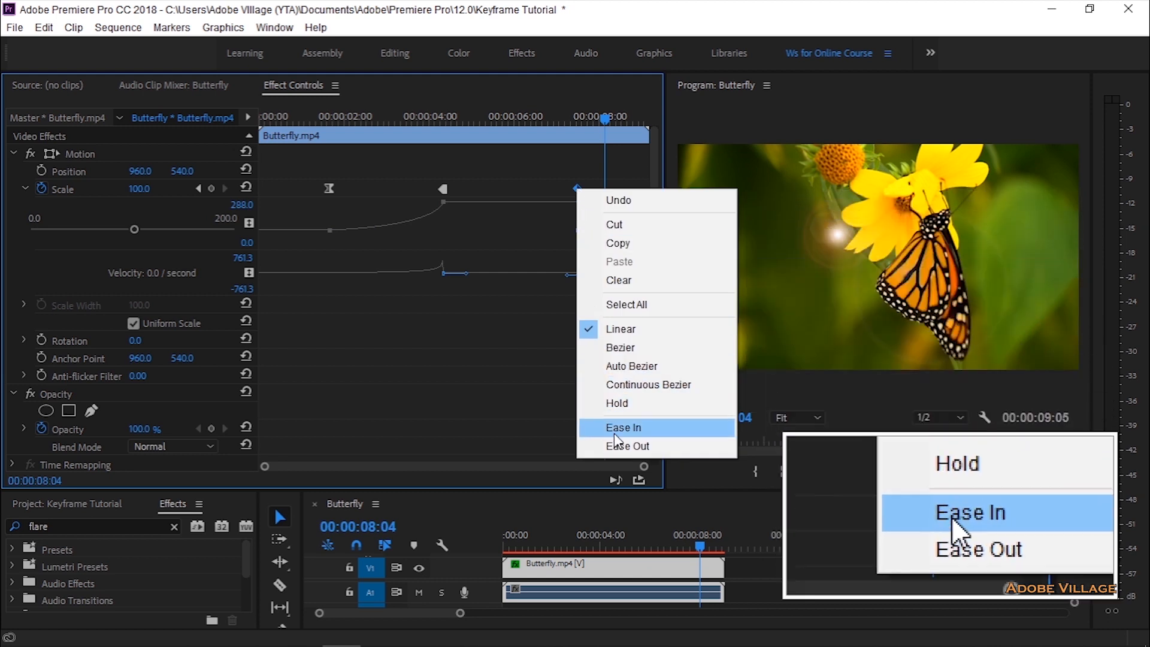
click(614, 431)
click(329, 188)
right_click(330, 188)
click(380, 437)
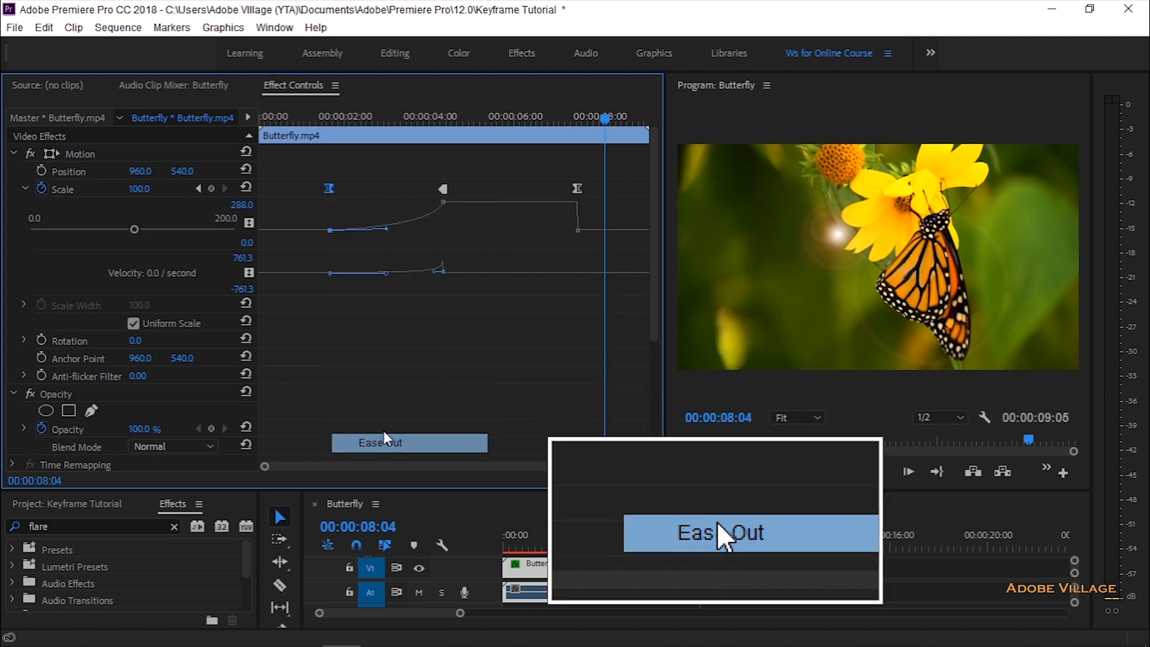
Step: Adjust the last Scale keyframe and its incoming handle in the value graph, raising its scale to 121.6
click(576, 187)
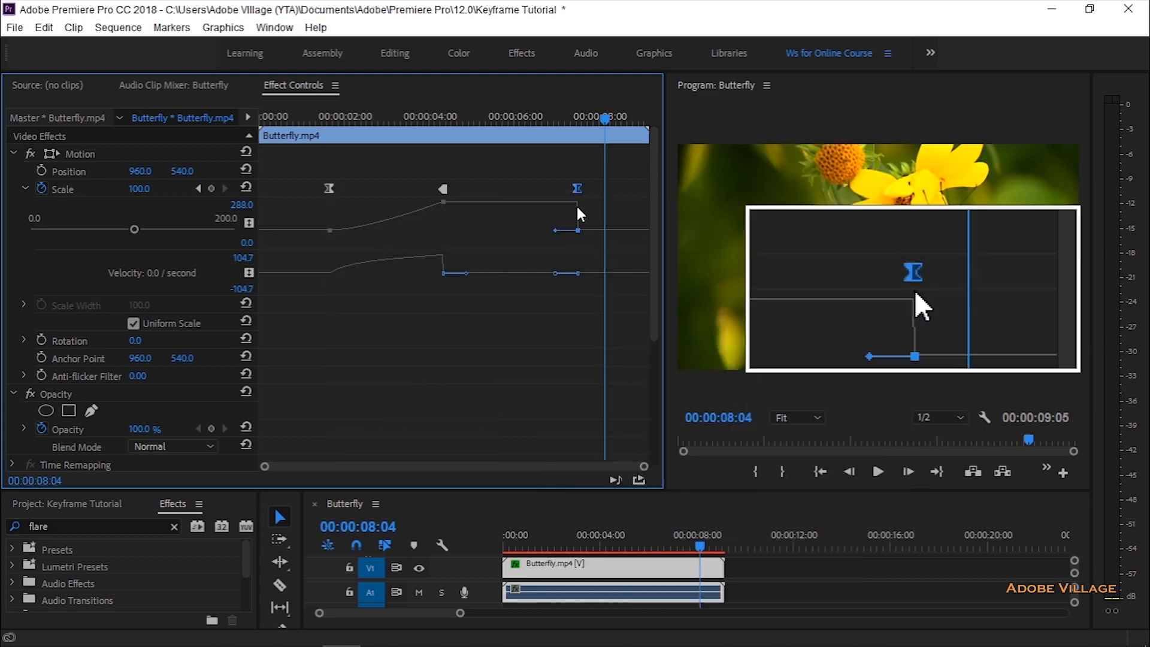
drag(556, 230, 537, 222)
click(573, 205)
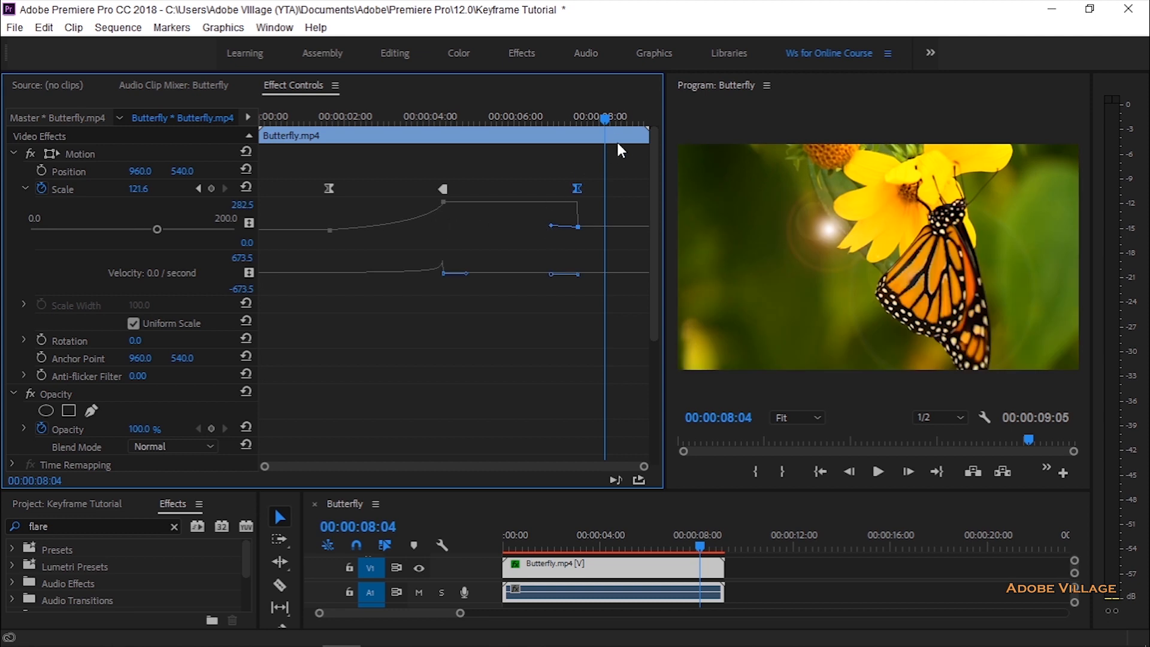
Step: Play back the eased zoom animation from 00:00:01:01 and stop at 00:00:08:04
drag(609, 121, 304, 124)
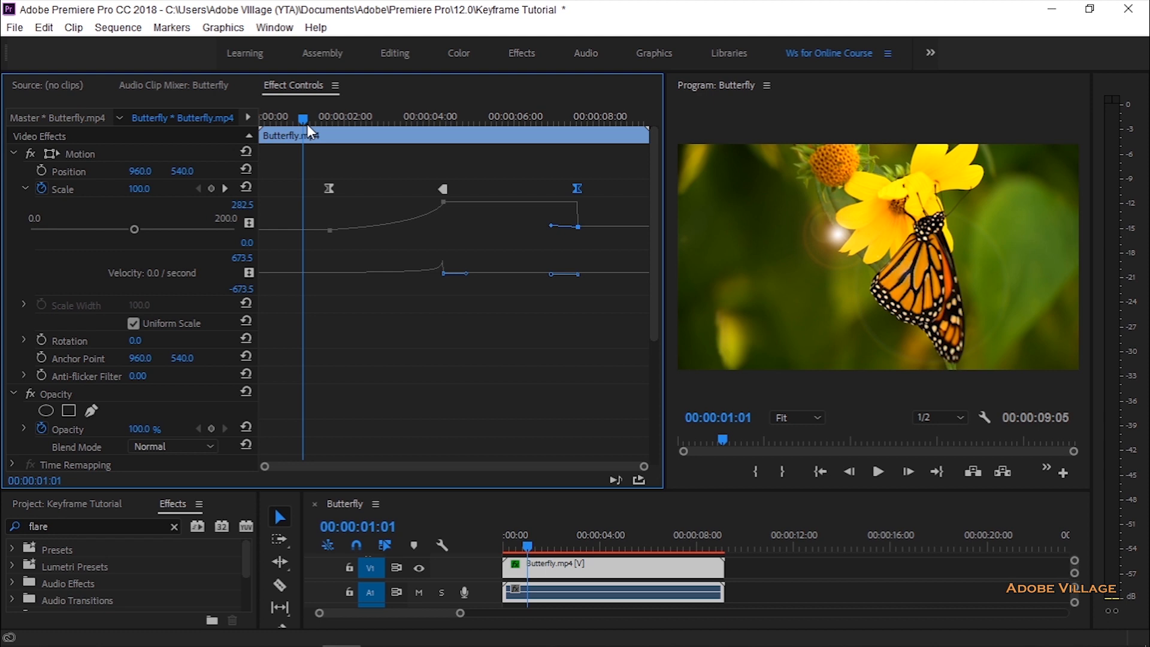
click(876, 471)
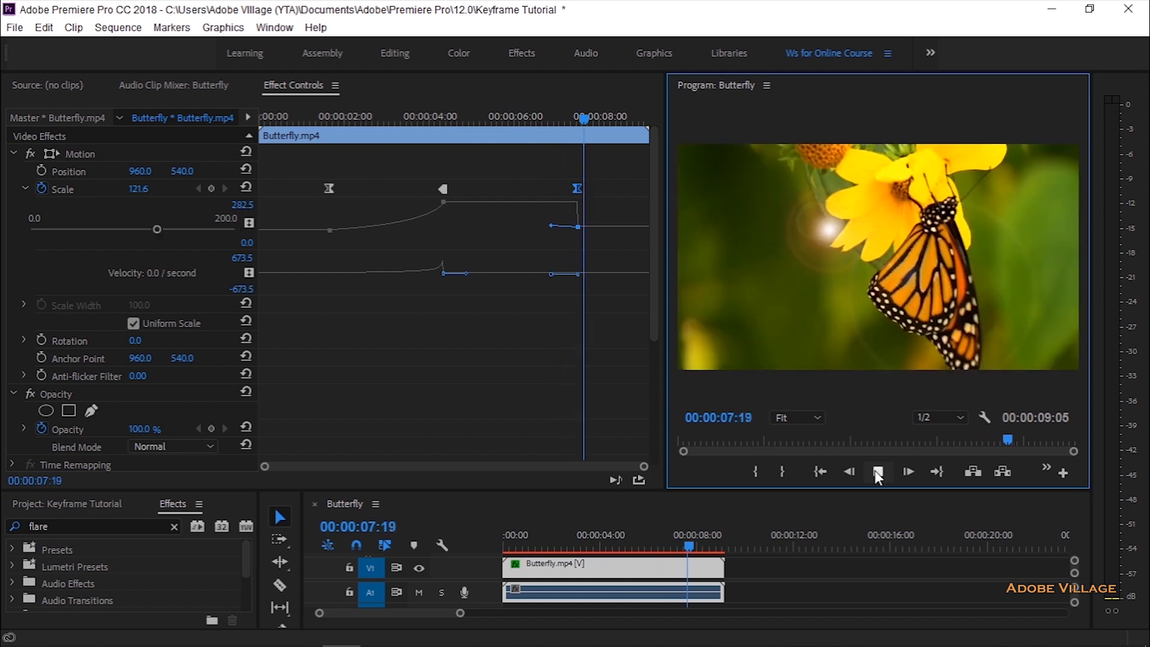
click(875, 471)
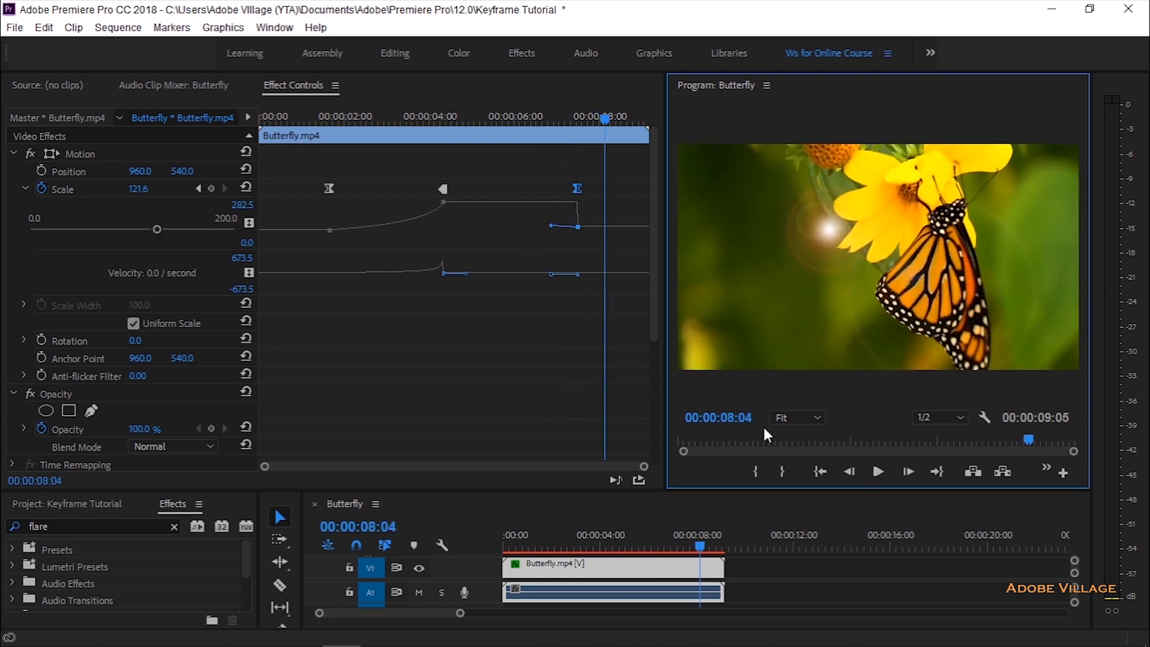
Step: Expand the Flare Center velocity graph to select its first keyframe, and save the project
drag(654, 312, 649, 404)
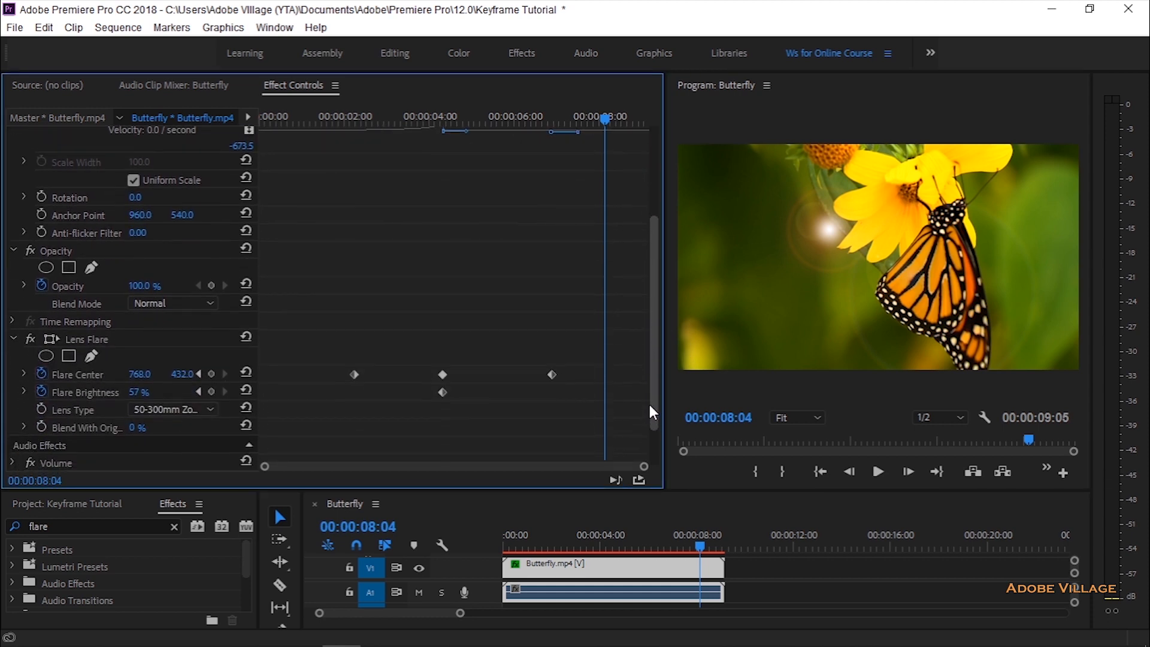
click(24, 369)
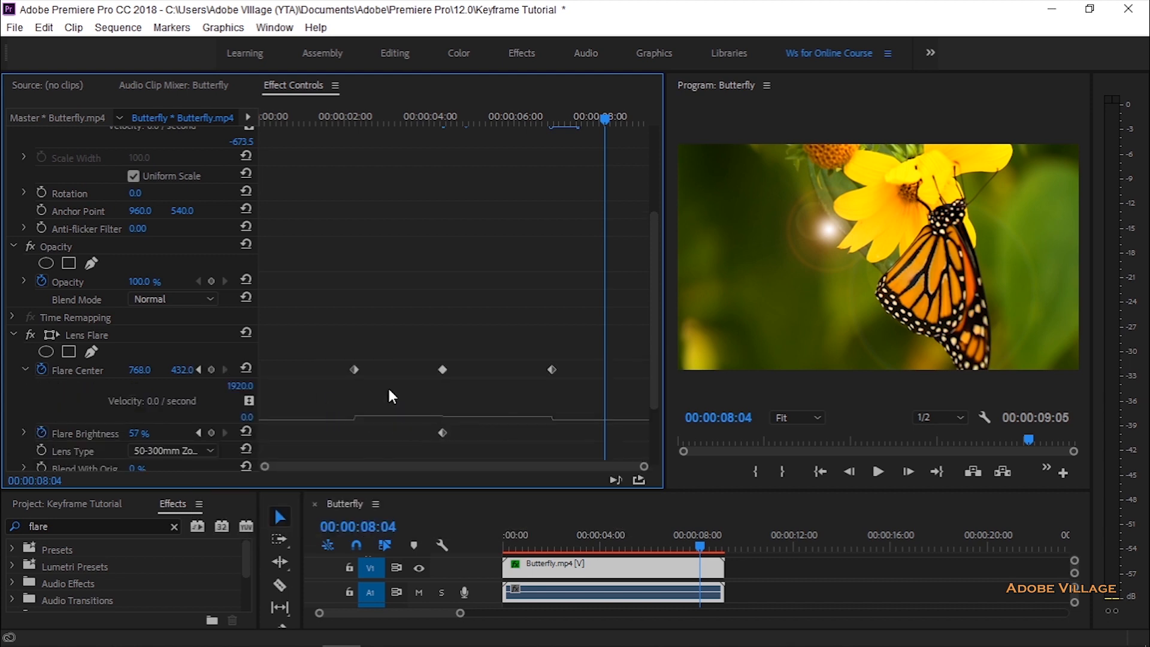
click(354, 369)
key(ctrl+s)
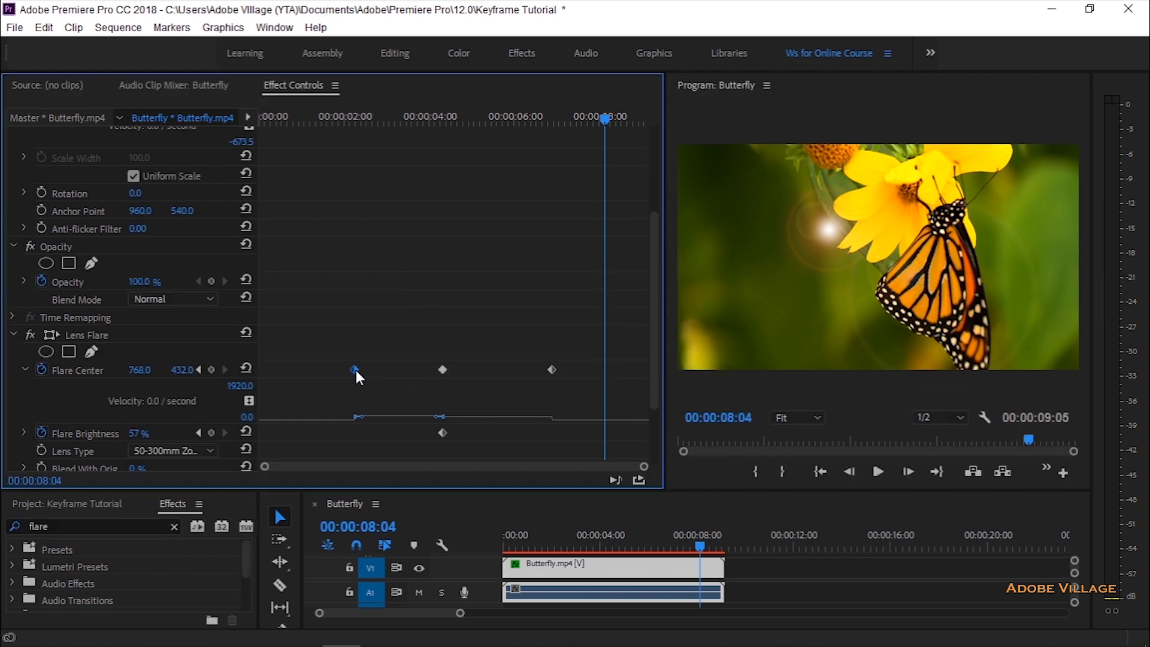